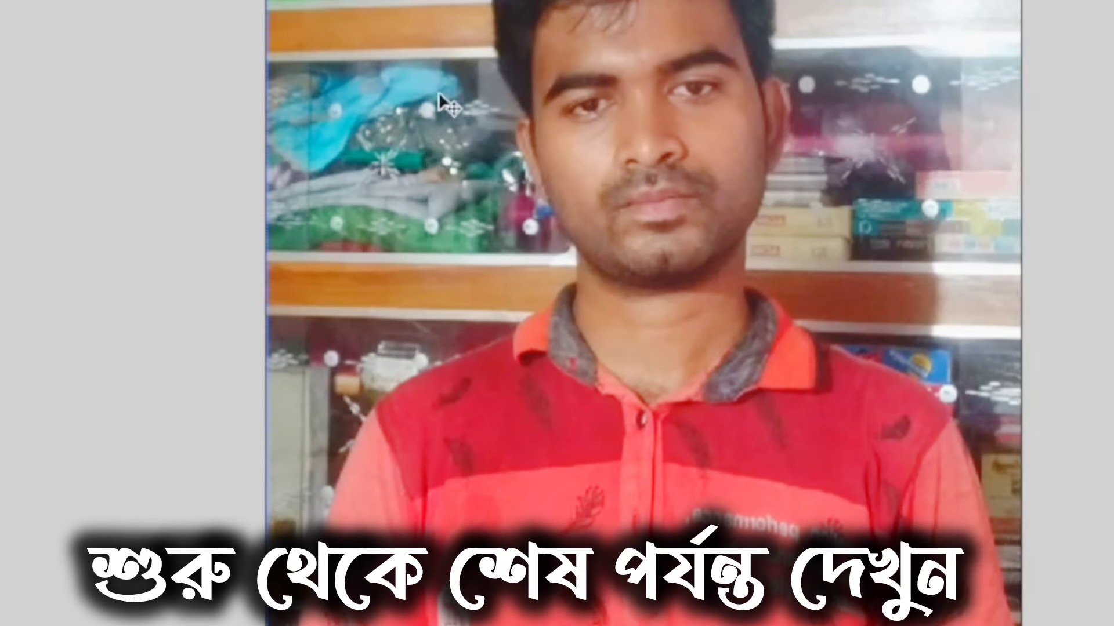
Step: Choose the Crop tool preset to a 1.2 × 1.5 inch, 300 ppi frame
{"action": "mouse_move", "coordinate": [643, 35]}
{"action": "left_mouse_down"}
{"action": "mouse_move", "coordinate": [643, 271]}
{"action": "mouse_move", "coordinate": [531, 109]}
{"action": "left_mouse_up"}
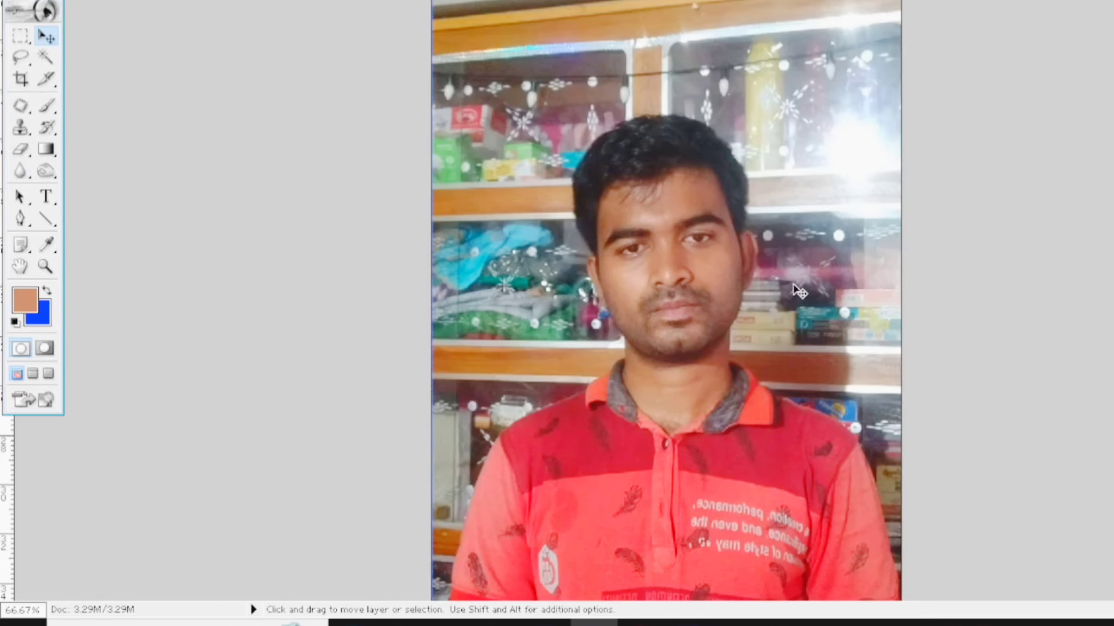
{"action": "scroll", "coordinate": [799, 291], "scroll_direction": "down", "scroll_amount": 3}
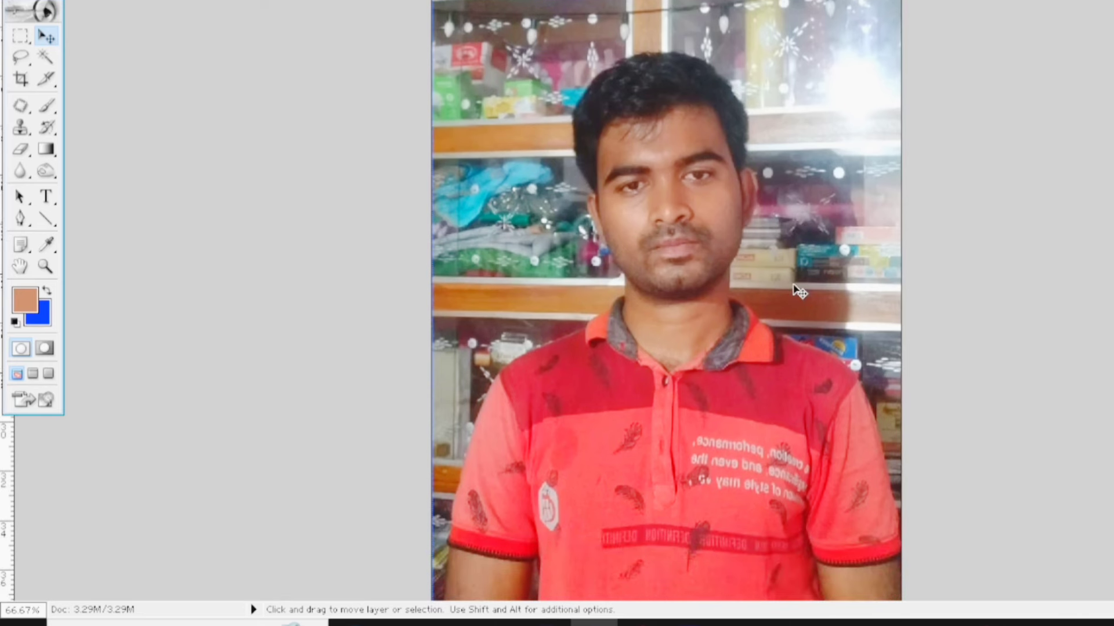
{"action": "scroll", "coordinate": [799, 292], "scroll_direction": "up", "scroll_amount": 1}
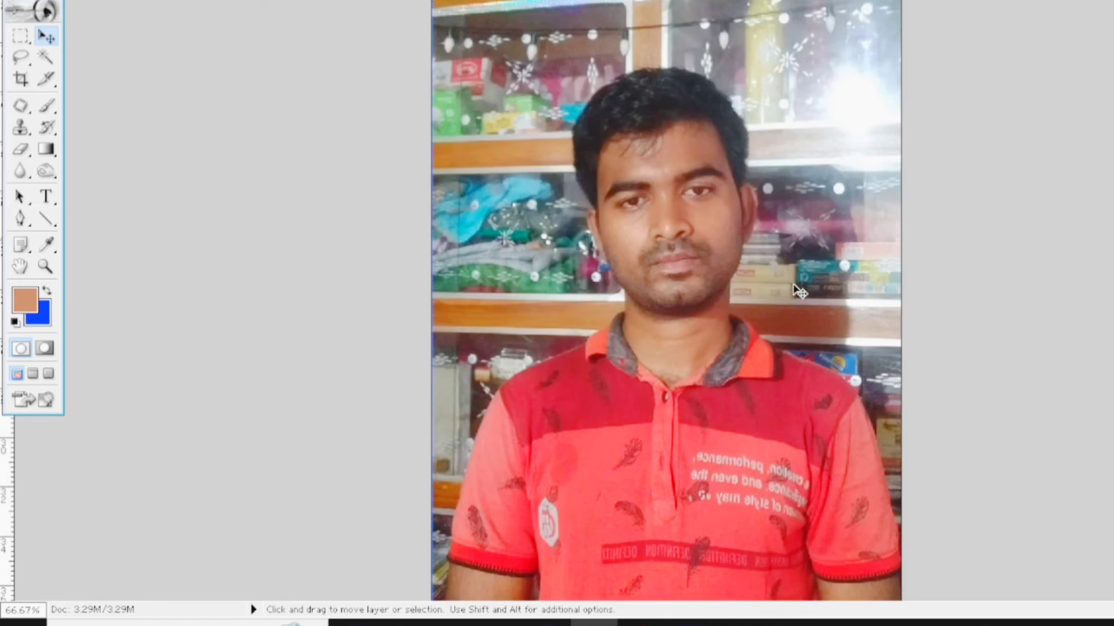
{"action": "scroll", "coordinate": [799, 292], "scroll_direction": "up", "scroll_amount": 1}
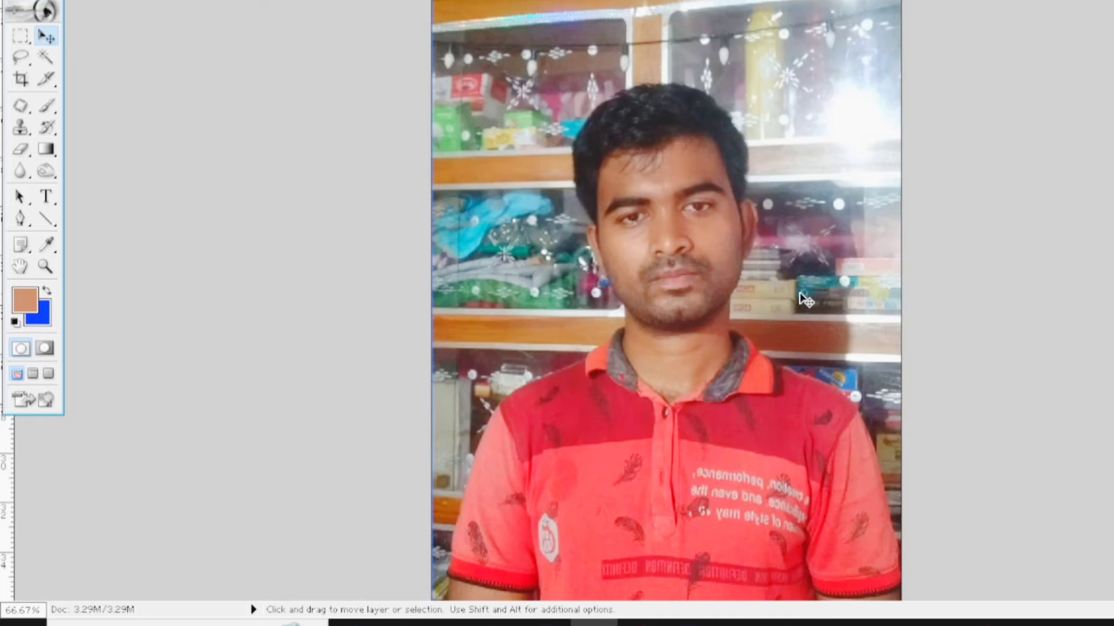
{"action": "scroll", "coordinate": [805, 299], "scroll_direction": "up", "scroll_amount": 2}
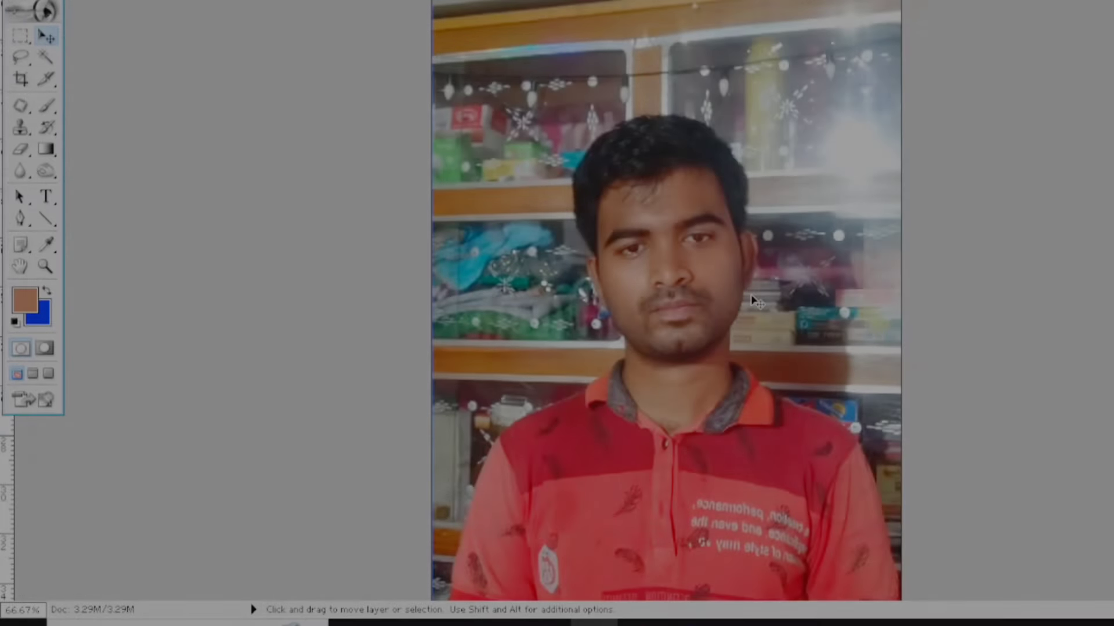
{"action": "scroll", "coordinate": [755, 301], "scroll_direction": "down", "scroll_amount": 2}
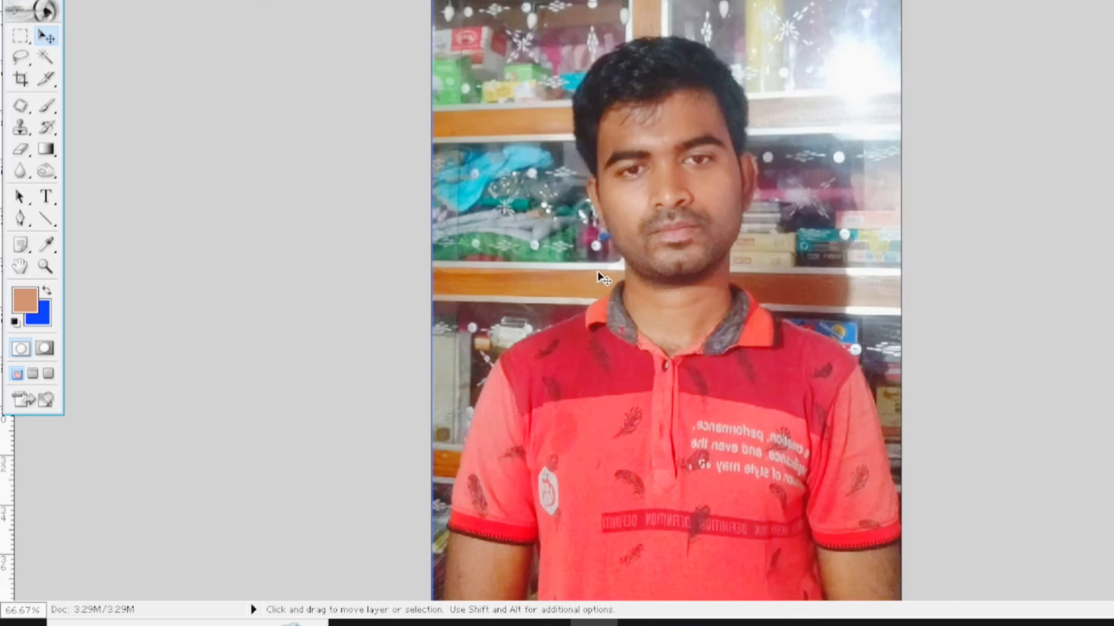
{"action": "scroll", "coordinate": [603, 269], "scroll_direction": "up", "scroll_amount": 2}
{"action": "scroll", "coordinate": [603, 269], "scroll_direction": "down", "scroll_amount": 2}
{"action": "left_click", "coordinate": [21, 80]}
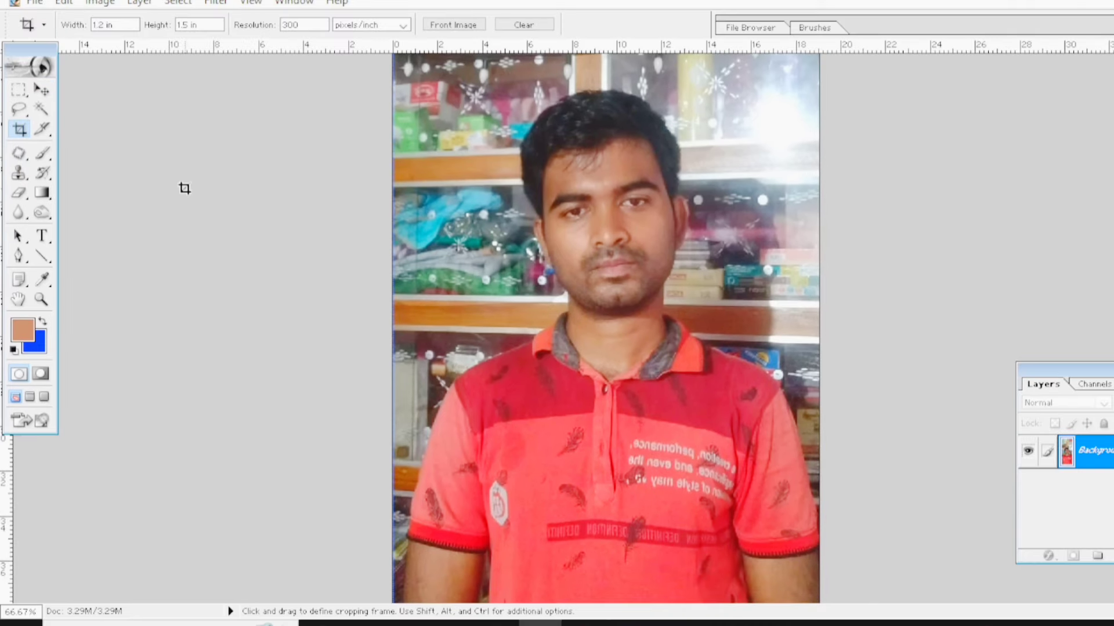
{"action": "scroll", "coordinate": [541, 244], "scroll_direction": "up", "scroll_amount": 2}
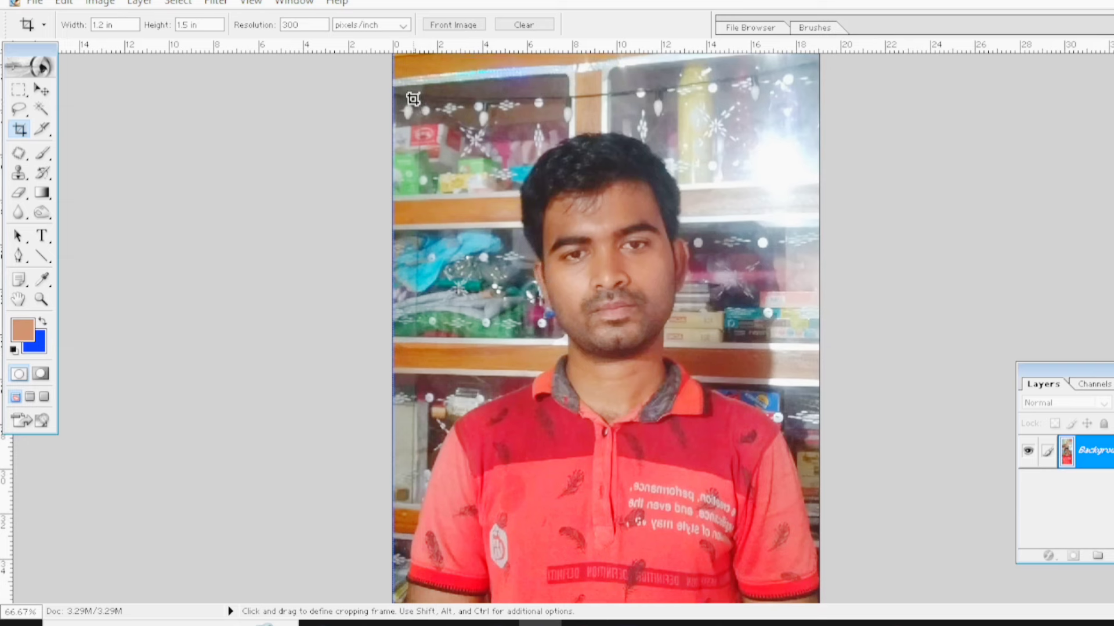
Step: Frame the head and shoulders, nudge the crop left and down, and commit it
{"action": "left_click_drag", "start_coordinate": [412, 99], "coordinate": [930, 519]}
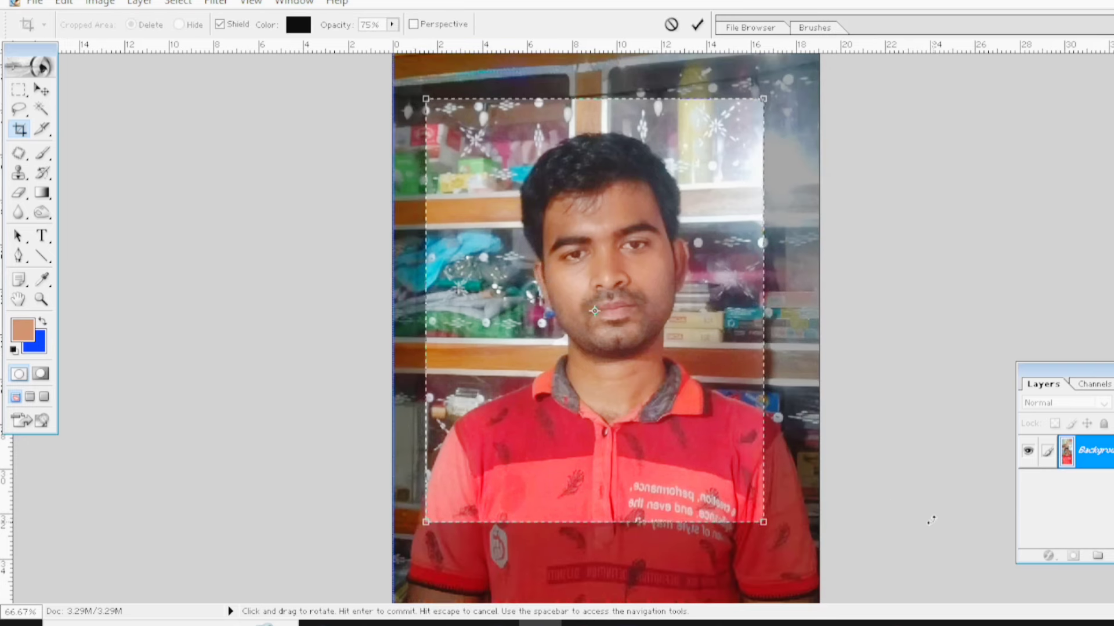
{"action": "key", "text": "shift+Right"}
{"action": "key", "text": "shift+Right"}
{"action": "key", "text": "shift+Right"}
{"action": "key", "text": "shift+Right"}
{"action": "key", "text": "shift+Right"}
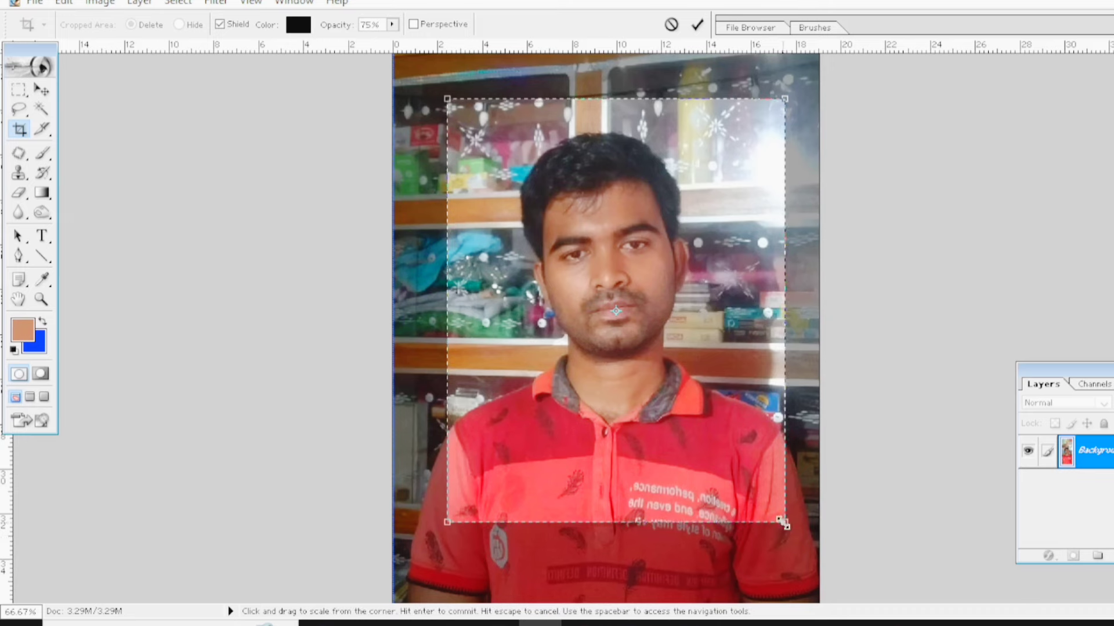
{"action": "key", "text": "shift+Left"}
{"action": "key", "text": "shift+Down"}
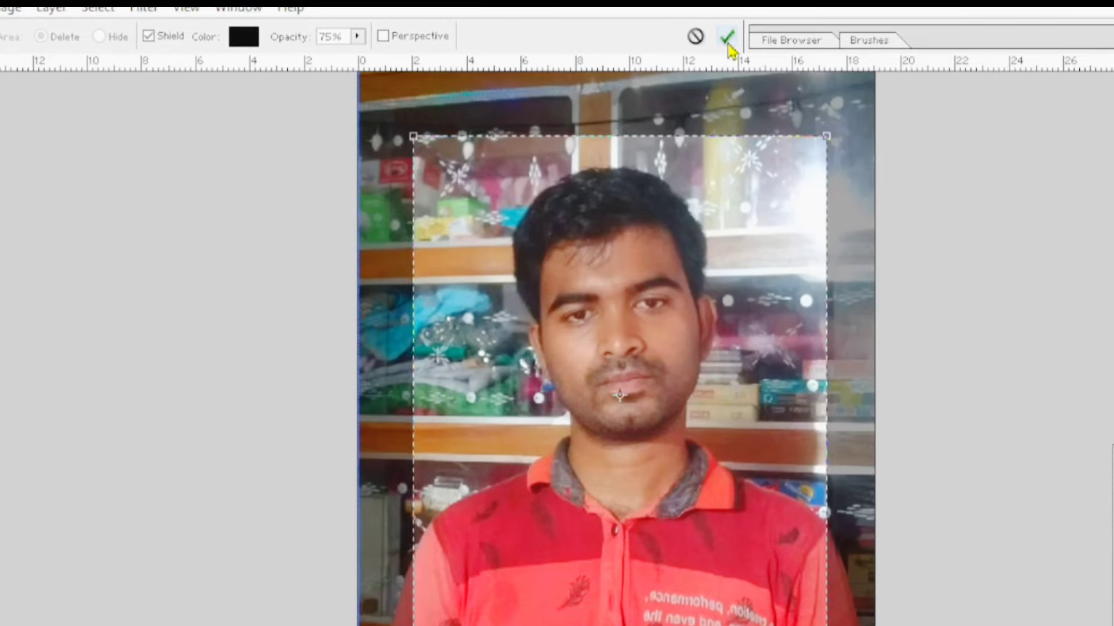
{"action": "left_click", "coordinate": [728, 41]}
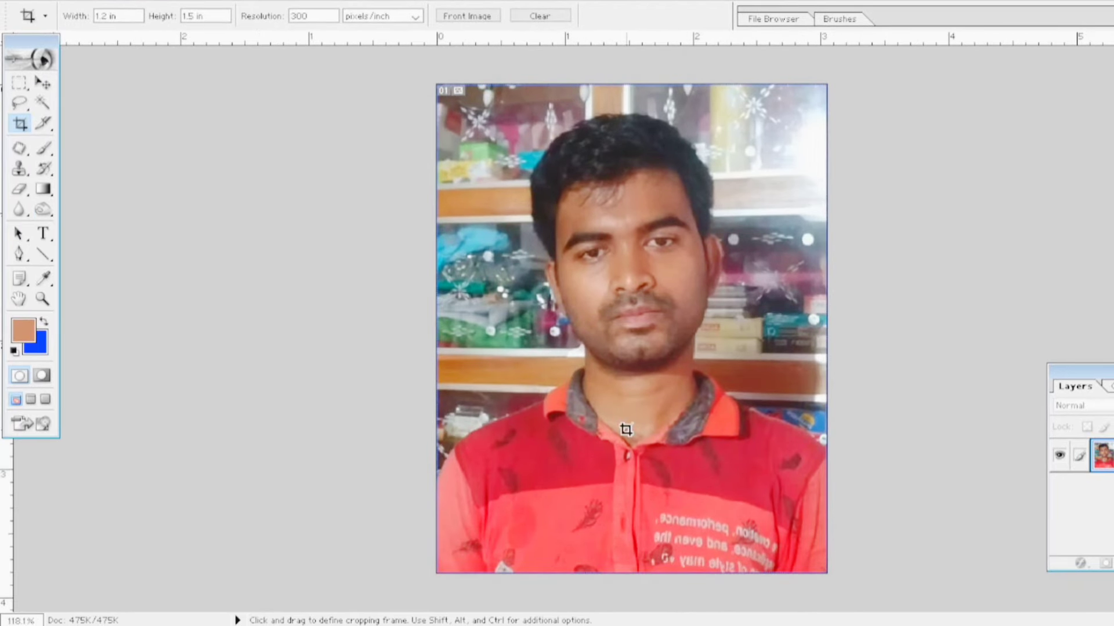
Step: Raise the Curves midpoint to about Input 111 / Output 144 to brighten midtones
{"action": "key", "text": "ctrl"}
{"action": "key", "text": "ctrl+a"}
{"action": "key", "text": "ctrl+m"}
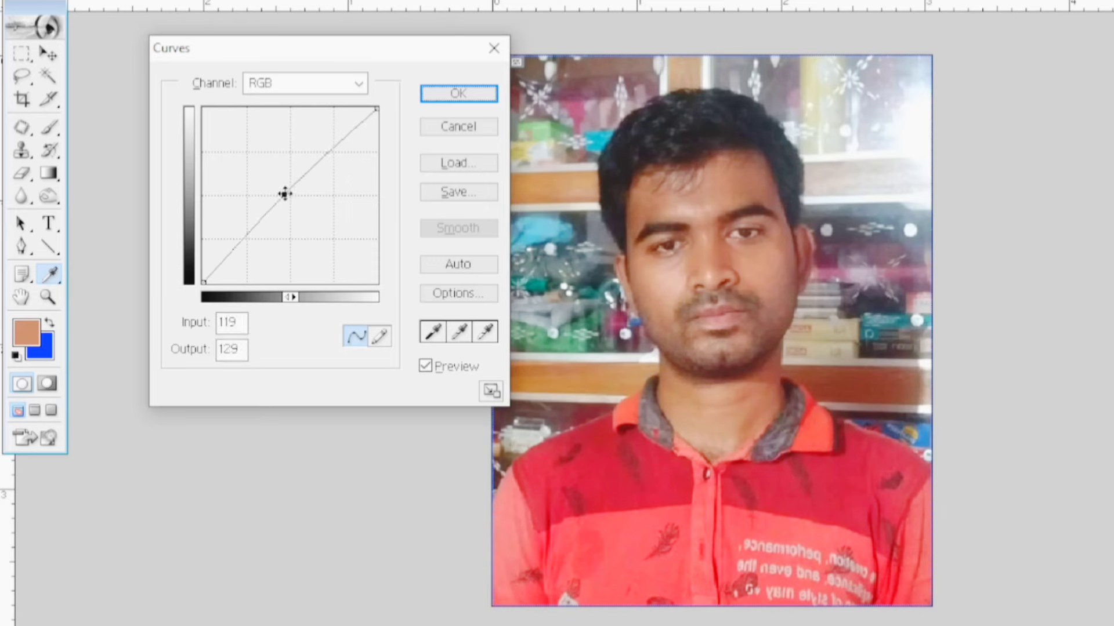
{"action": "left_click_drag", "start_coordinate": [284, 192], "coordinate": [278, 182]}
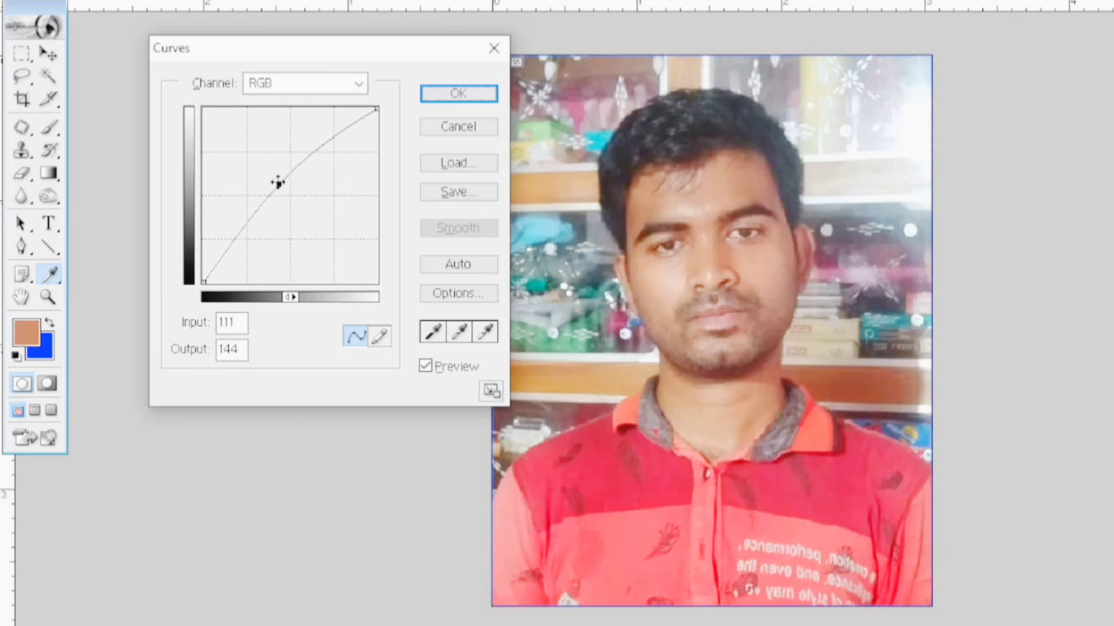
{"action": "left_click", "coordinate": [464, 97]}
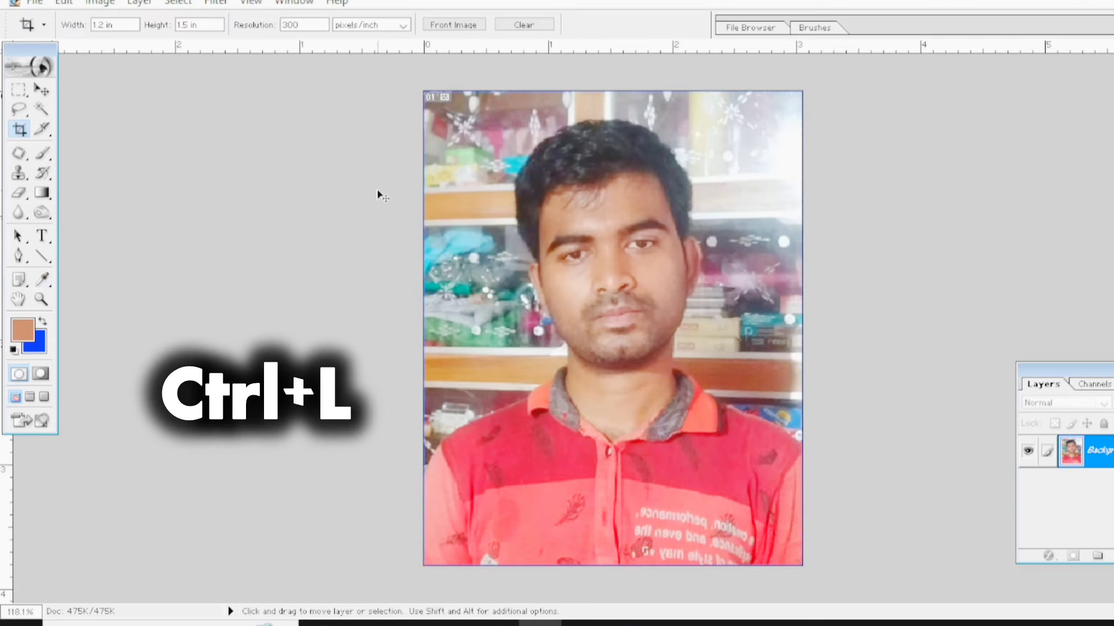
Step: Lower the Levels white input slider to about 245 (landing at 244) and apply
{"action": "key", "text": "ctrl+l"}
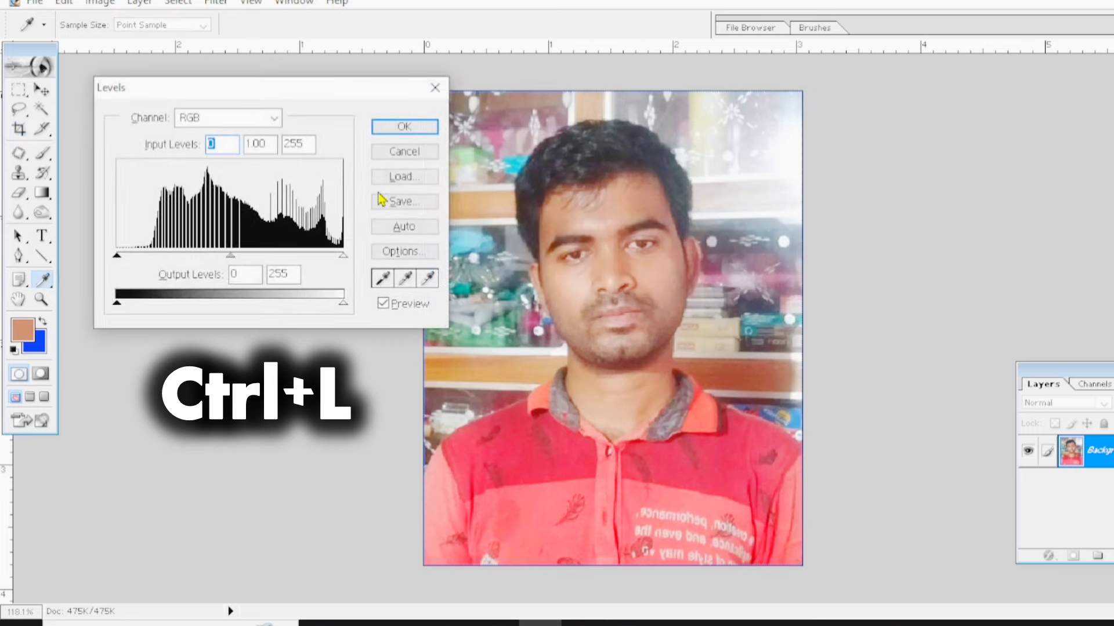
{"action": "left_click_drag", "start_coordinate": [256, 95], "coordinate": [259, 89]}
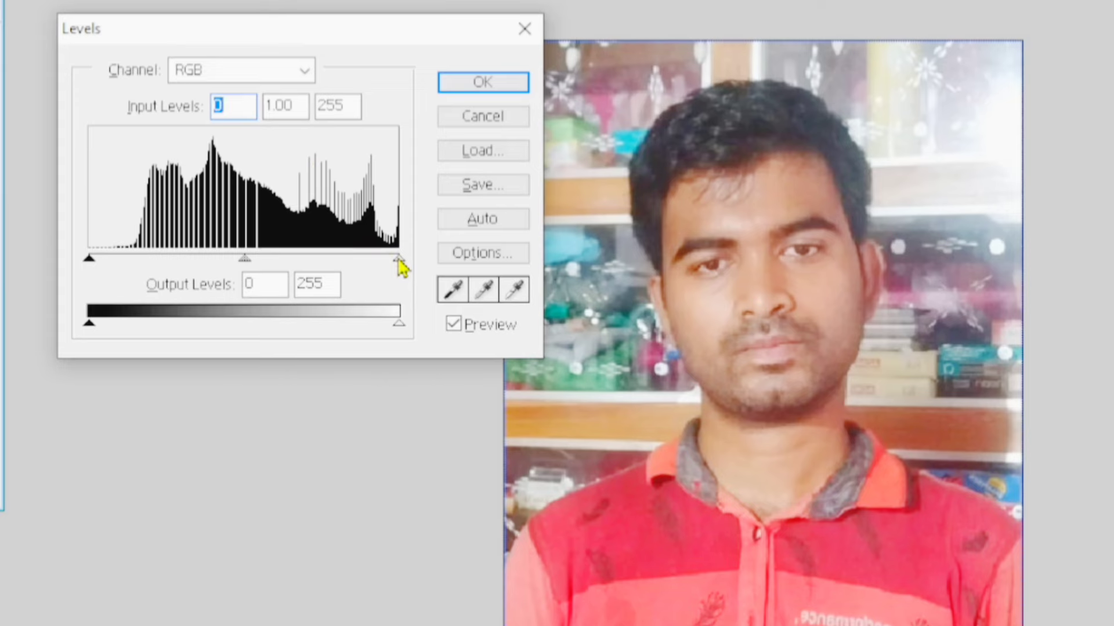
{"action": "mouse_move", "coordinate": [401, 268]}
{"action": "left_mouse_down"}
{"action": "mouse_move", "coordinate": [341, 265]}
{"action": "mouse_move", "coordinate": [393, 251]}
{"action": "mouse_move", "coordinate": [214, 268]}
{"action": "mouse_move", "coordinate": [404, 262]}
{"action": "left_mouse_up"}
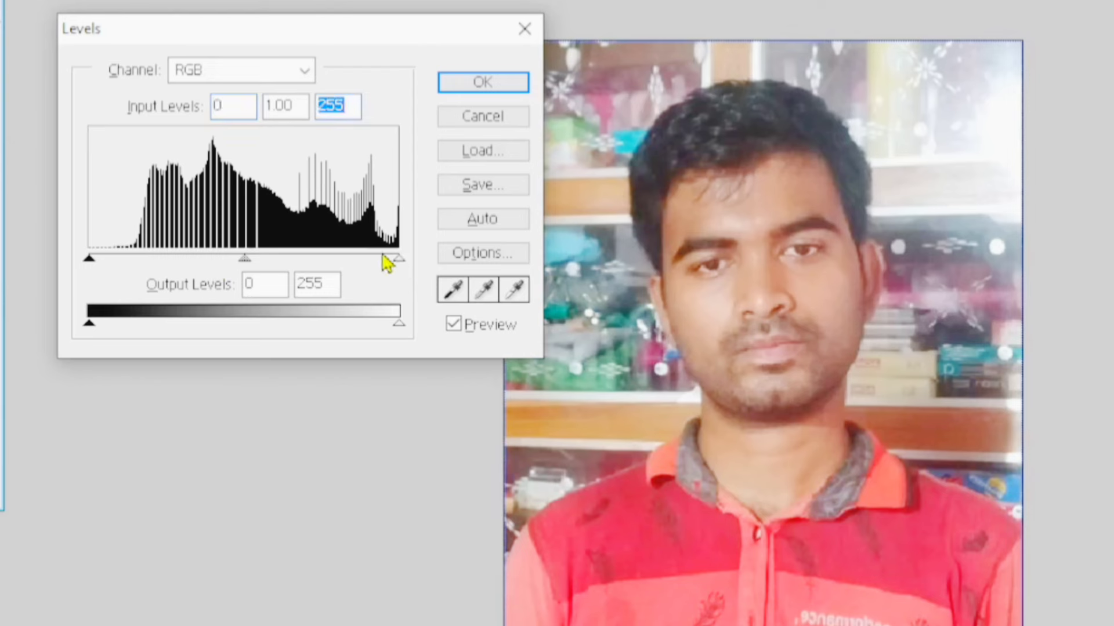
{"action": "mouse_move", "coordinate": [398, 264]}
{"action": "left_mouse_down"}
{"action": "mouse_move", "coordinate": [271, 262]}
{"action": "mouse_move", "coordinate": [391, 288]}
{"action": "mouse_move", "coordinate": [415, 259]}
{"action": "mouse_move", "coordinate": [377, 266]}
{"action": "mouse_move", "coordinate": [415, 266]}
{"action": "mouse_move", "coordinate": [391, 279]}
{"action": "left_mouse_up"}
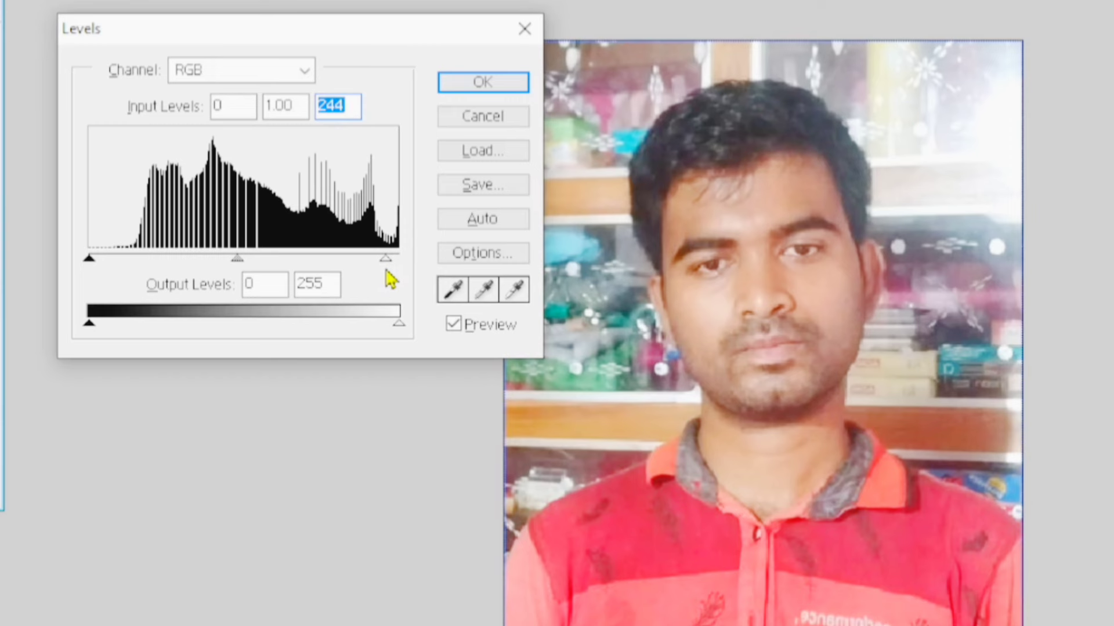
{"action": "left_click_drag", "start_coordinate": [388, 276], "coordinate": [385, 262]}
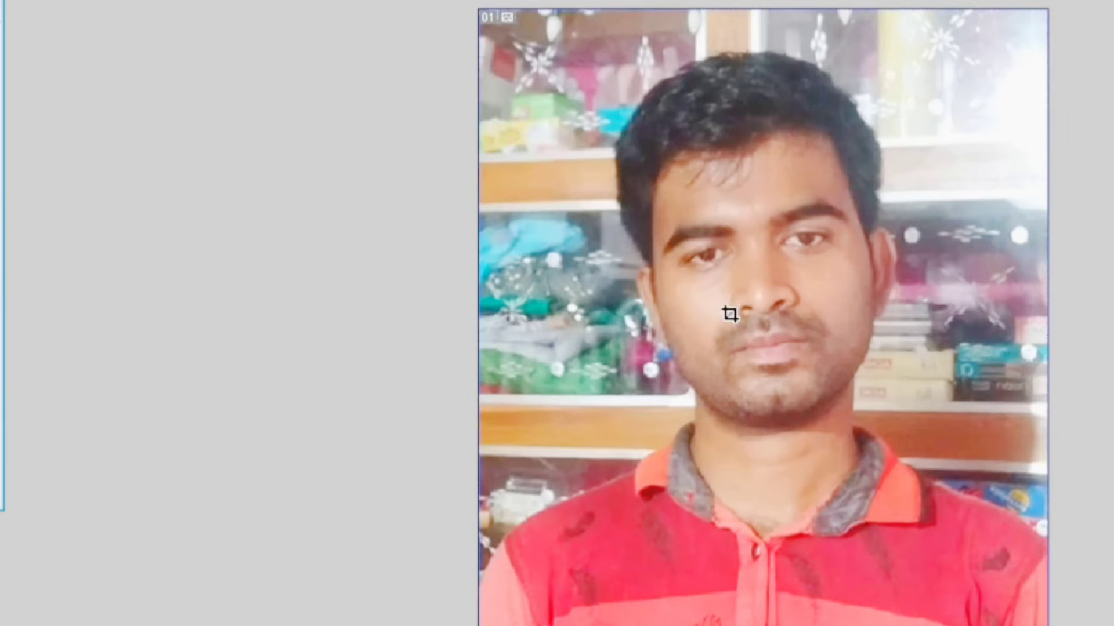
Step: Zoom out and pick the Patch Tool from the Healing Brush flyout
{"action": "key", "text": "ctrl+minus"}
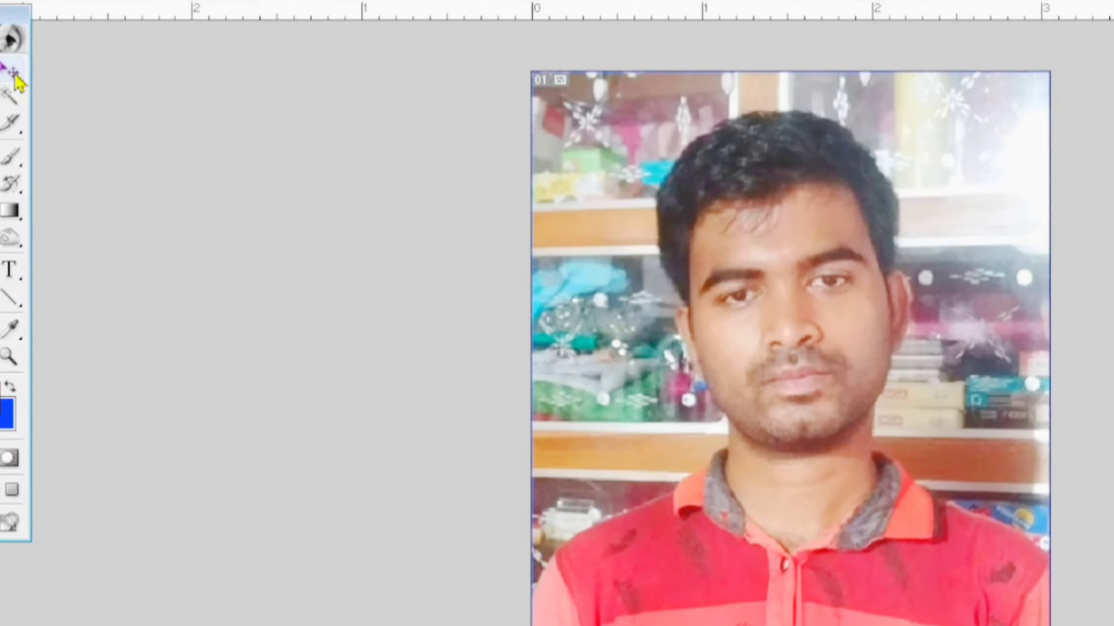
{"action": "left_click", "coordinate": [17, 78]}
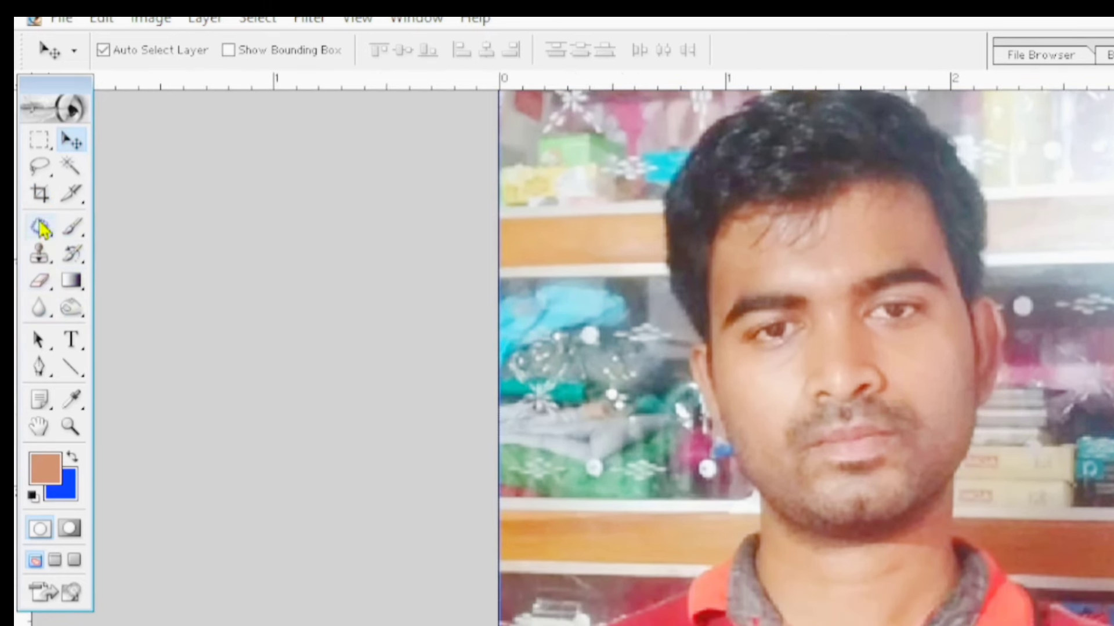
{"action": "left_click_drag", "start_coordinate": [42, 229], "coordinate": [84, 232]}
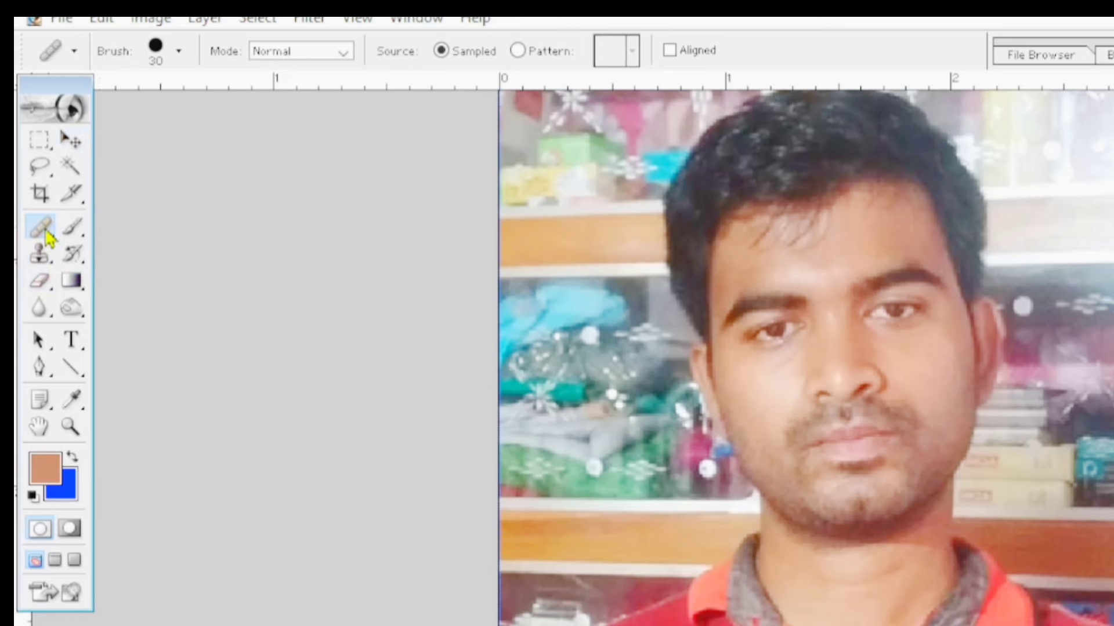
{"action": "left_click", "coordinate": [47, 235]}
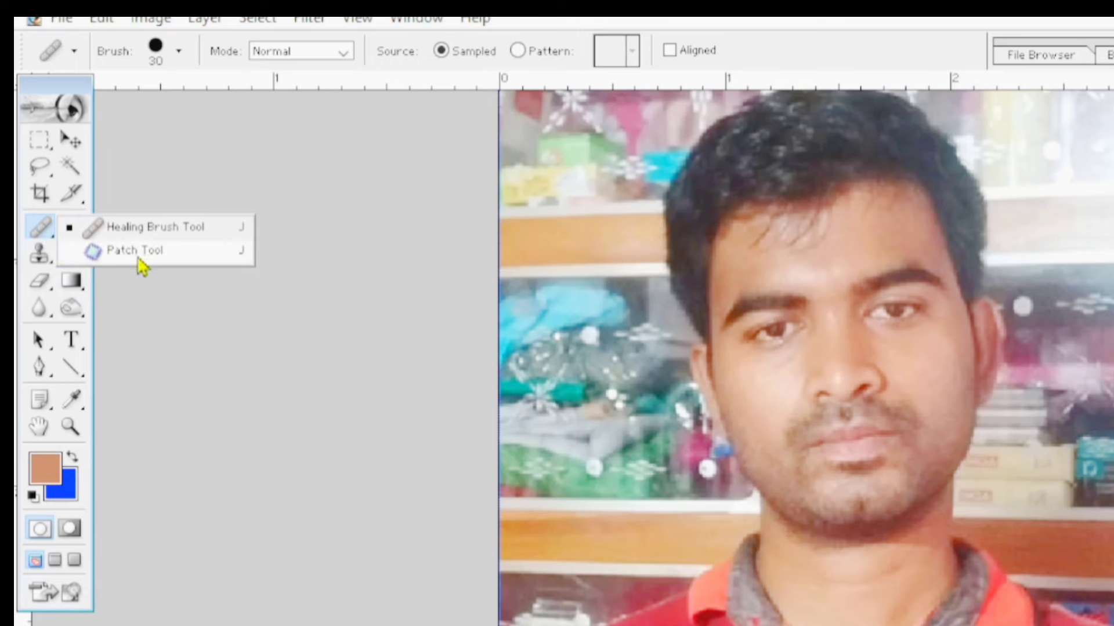
{"action": "left_click", "coordinate": [133, 261]}
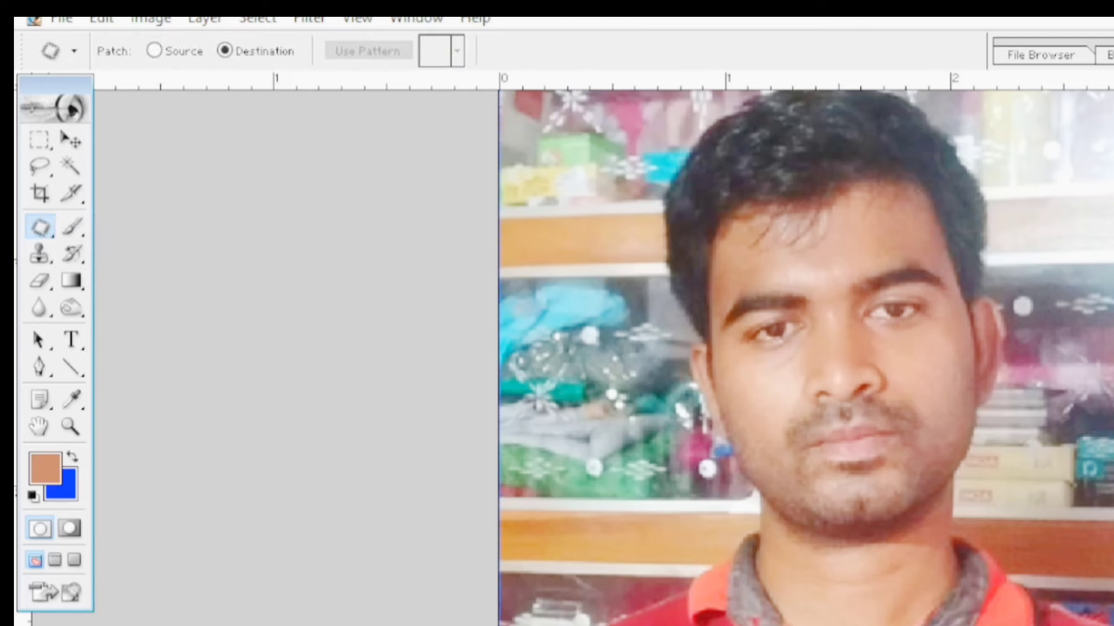
{"action": "scroll", "coordinate": [632, 405], "scroll_direction": "up", "scroll_amount": 2}
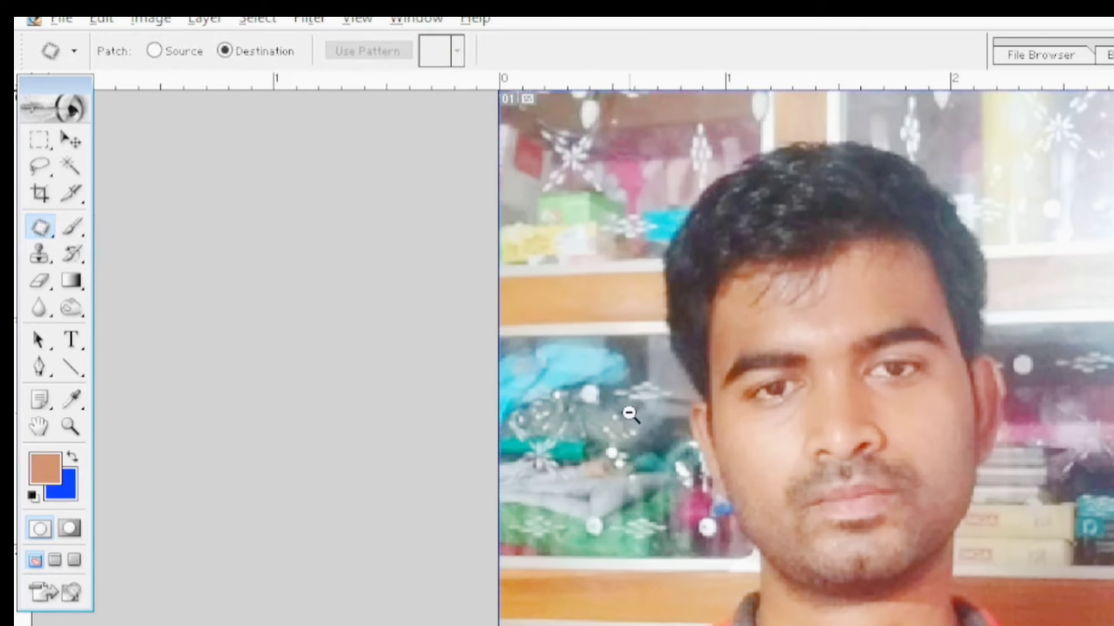
{"action": "scroll", "coordinate": [634, 406], "scroll_direction": "down", "scroll_amount": 2}
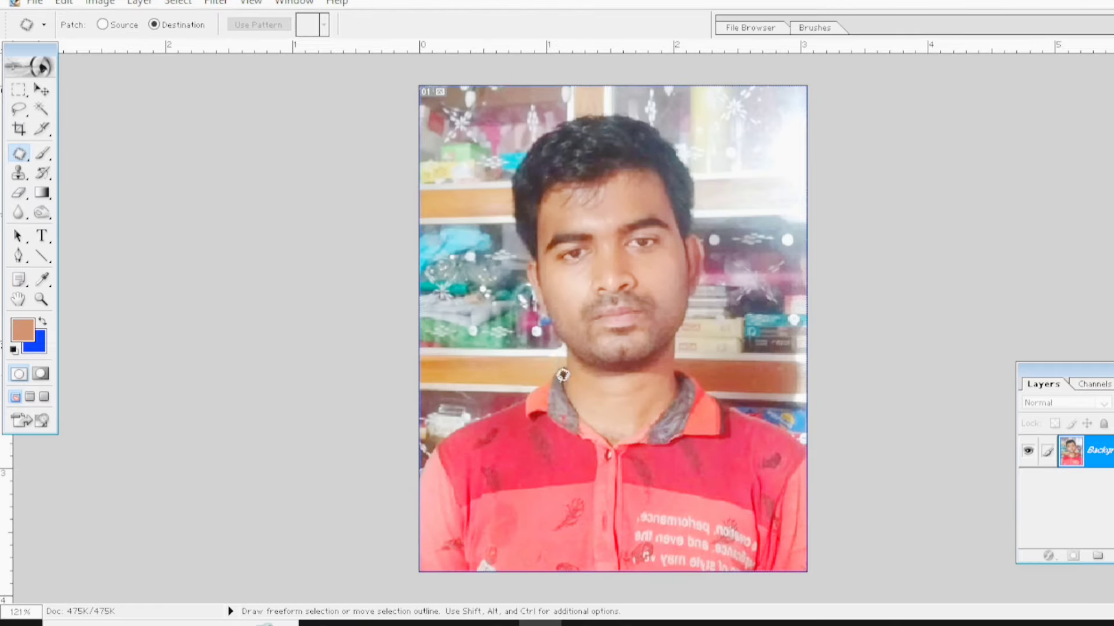
Step: Outline the area around the man's head and load it as a selection
{"action": "left_click_drag", "start_coordinate": [562, 375], "coordinate": [545, 342]}
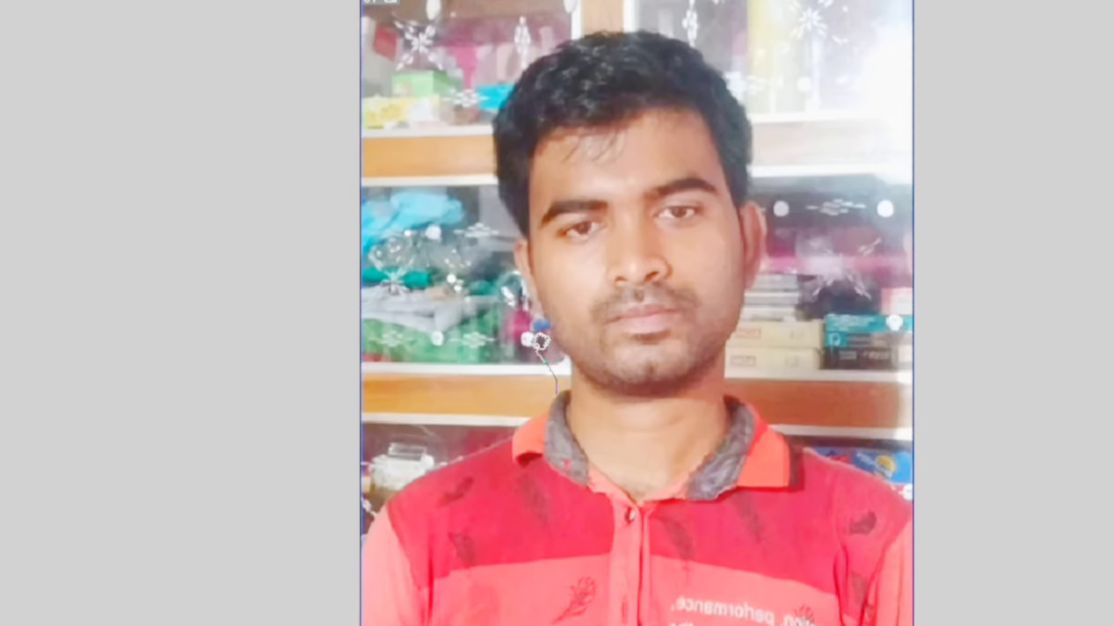
{"action": "mouse_move", "coordinate": [541, 342]}
{"action": "left_mouse_down"}
{"action": "mouse_move", "coordinate": [509, 287]}
{"action": "mouse_move", "coordinate": [479, 171]}
{"action": "mouse_move", "coordinate": [473, 63]}
{"action": "mouse_move", "coordinate": [486, 5]}
{"action": "left_mouse_up"}
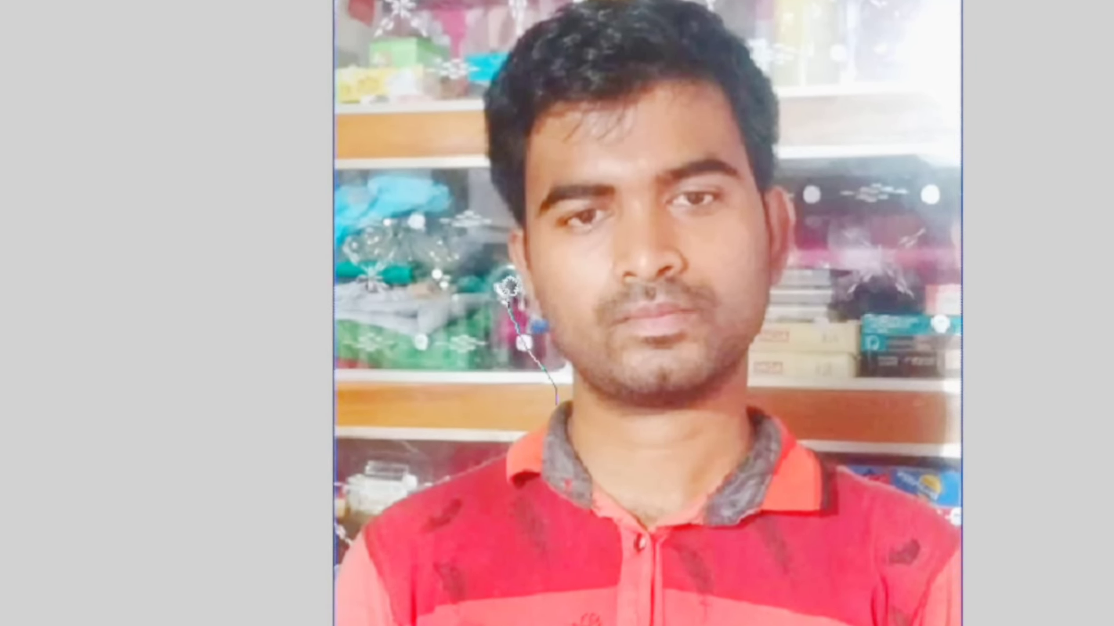
{"action": "mouse_move", "coordinate": [456, 111]}
{"action": "left_mouse_down"}
{"action": "mouse_move", "coordinate": [571, 70]}
{"action": "mouse_move", "coordinate": [708, 83]}
{"action": "left_mouse_up"}
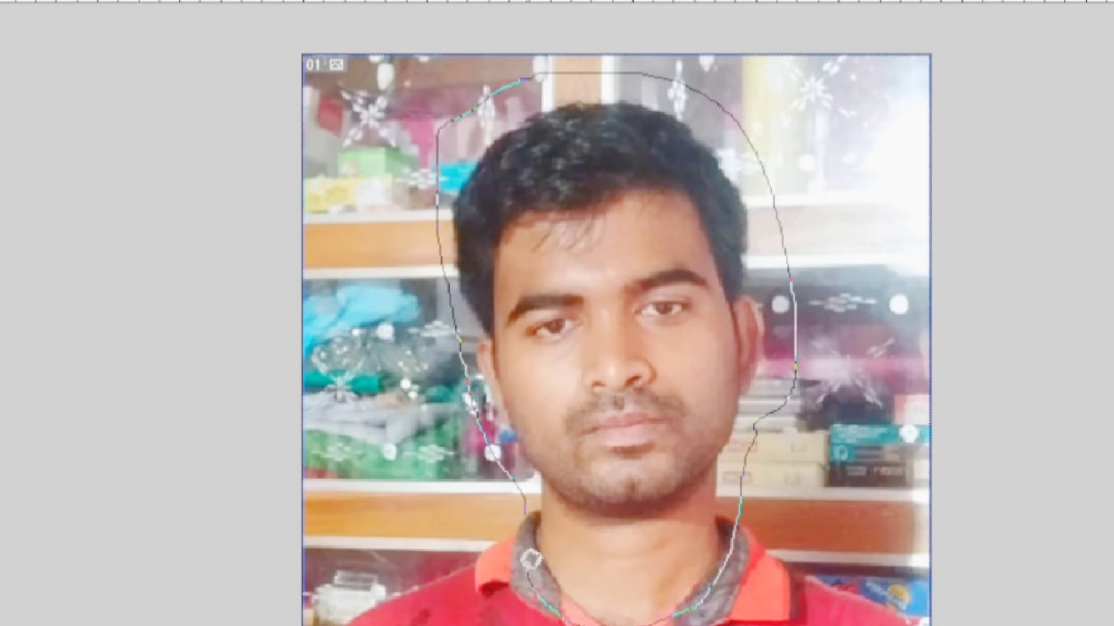
{"action": "key", "text": "ctrl+Return"}
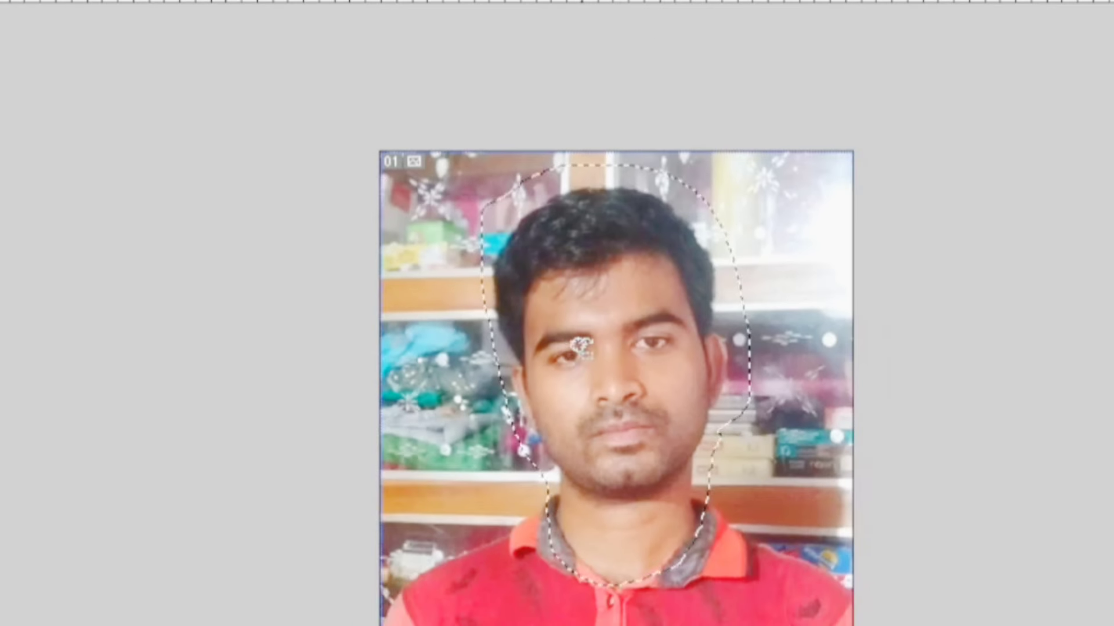
Step: Zoom in to check the selection edges, zoom back out, and reselect the Patch Tool
{"action": "left_click", "coordinate": [580, 352]}
{"action": "left_click", "coordinate": [579, 352]}
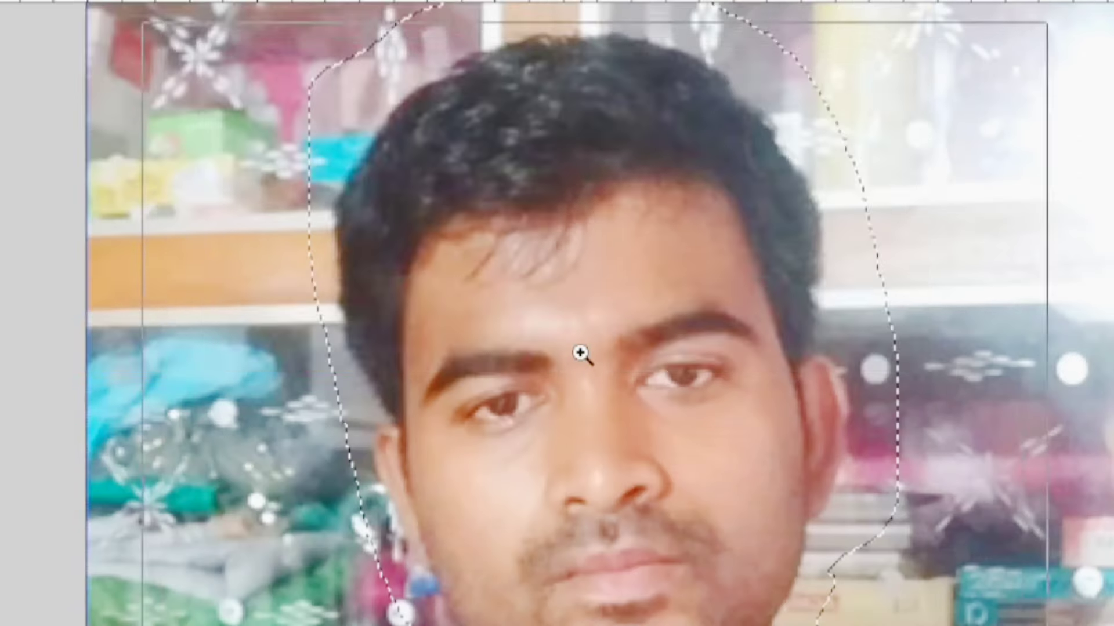
{"action": "scroll", "coordinate": [580, 348], "scroll_direction": "down", "scroll_amount": 2}
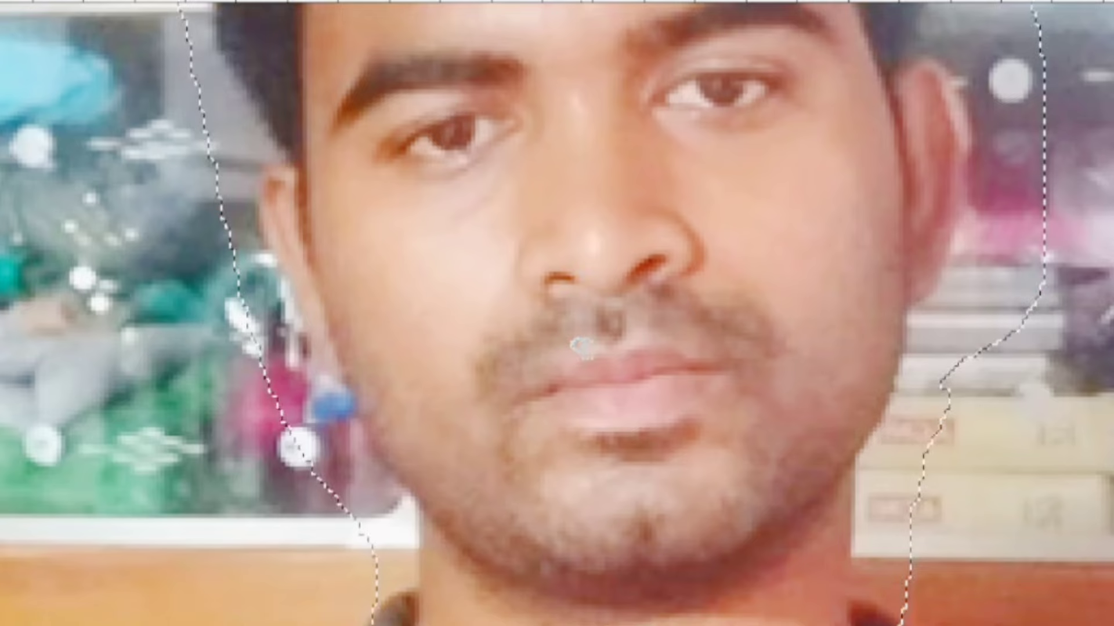
{"action": "scroll", "coordinate": [580, 347], "scroll_direction": "up", "scroll_amount": 2}
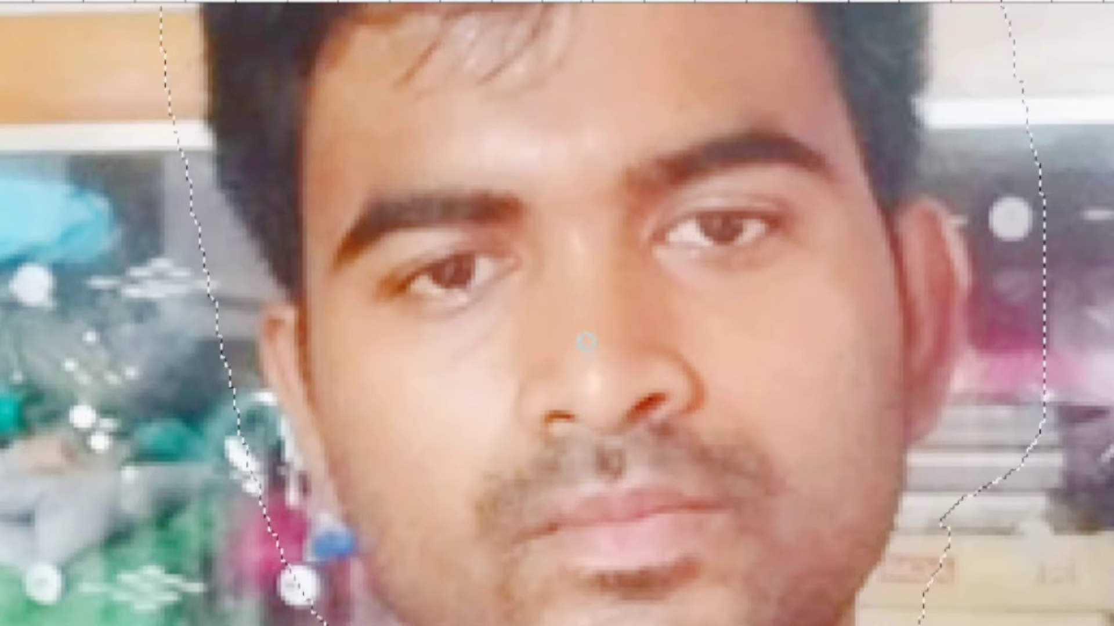
{"action": "left_click", "coordinate": [580, 354], "text": "alt"}
{"action": "left_click", "coordinate": [580, 354], "text": "alt"}
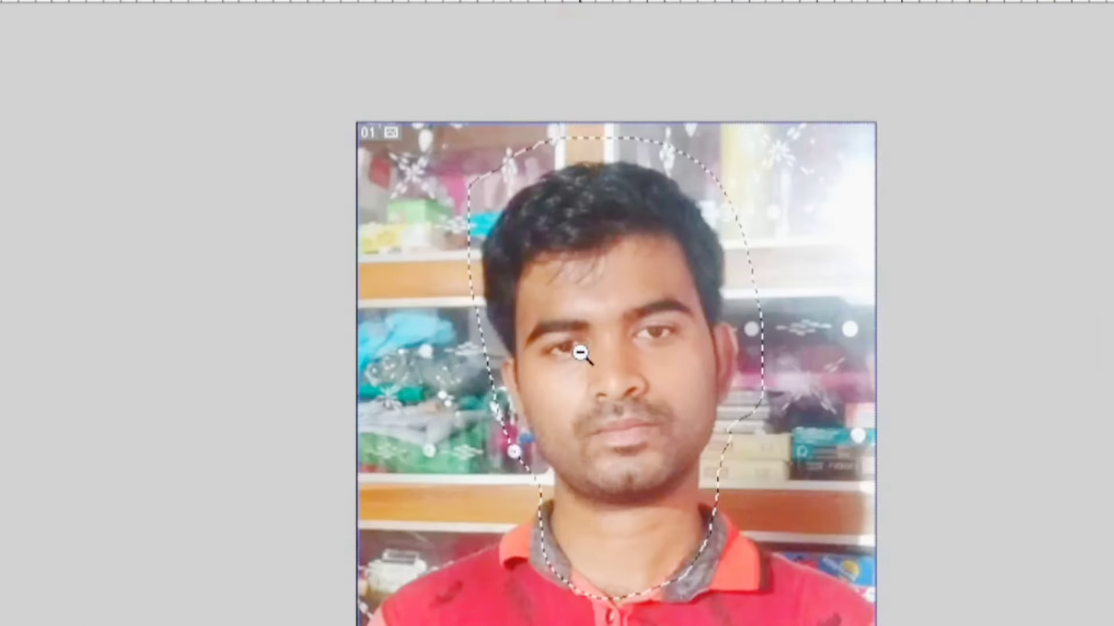
{"action": "scroll", "coordinate": [580, 352], "scroll_direction": "up", "scroll_amount": 2, "text": "alt"}
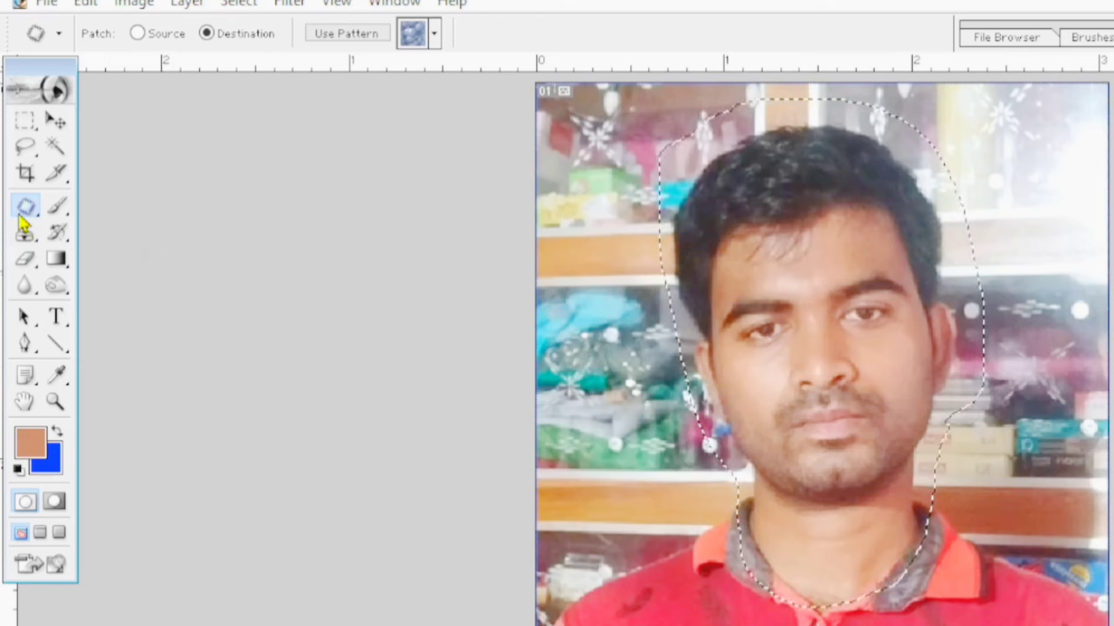
{"action": "mouse_move", "coordinate": [26, 206]}
{"action": "left_mouse_down"}
{"action": "mouse_move", "coordinate": [159, 221]}
{"action": "mouse_move", "coordinate": [109, 249]}
{"action": "left_mouse_up"}
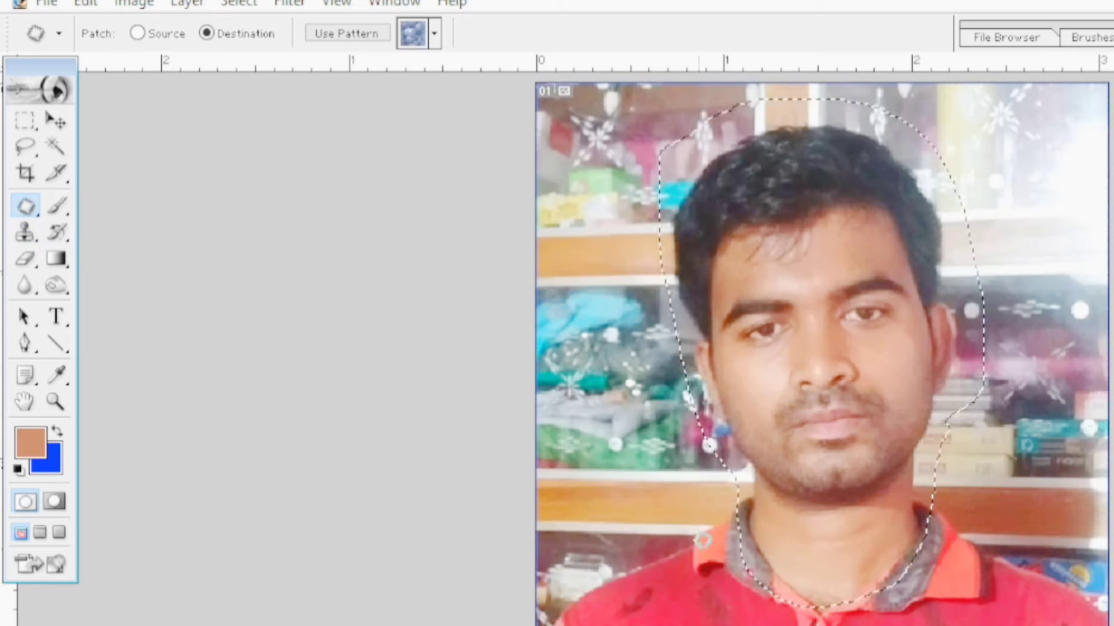
Step: Zoom out and start Free Transform (Ctrl+T) on the selected head area
{"action": "key", "text": "ctrl+minus"}
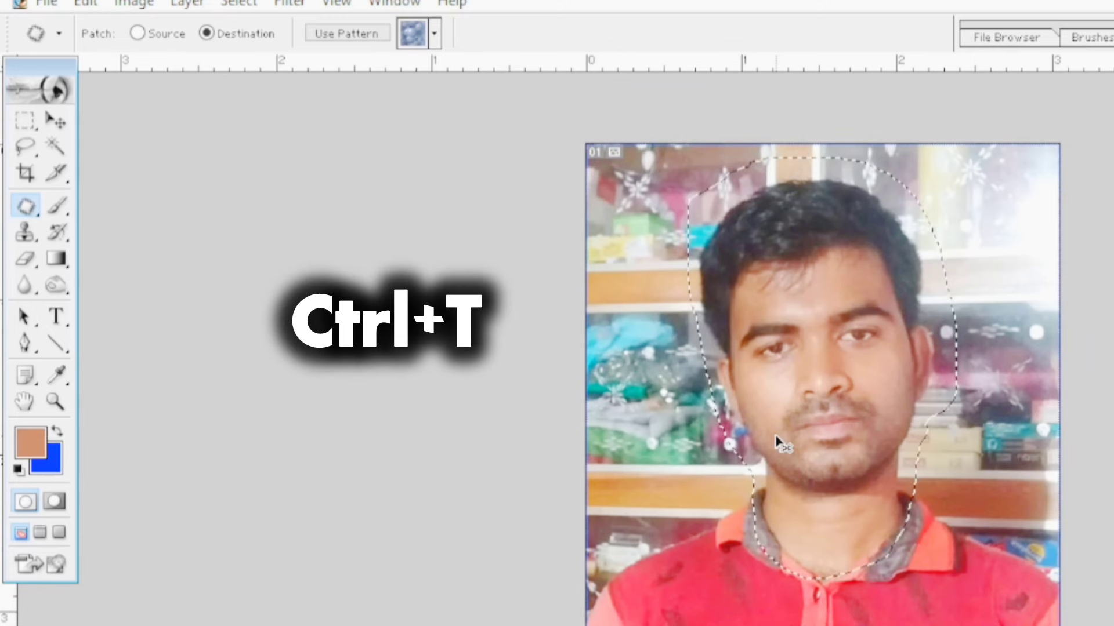
{"action": "key", "text": "ctrl+t"}
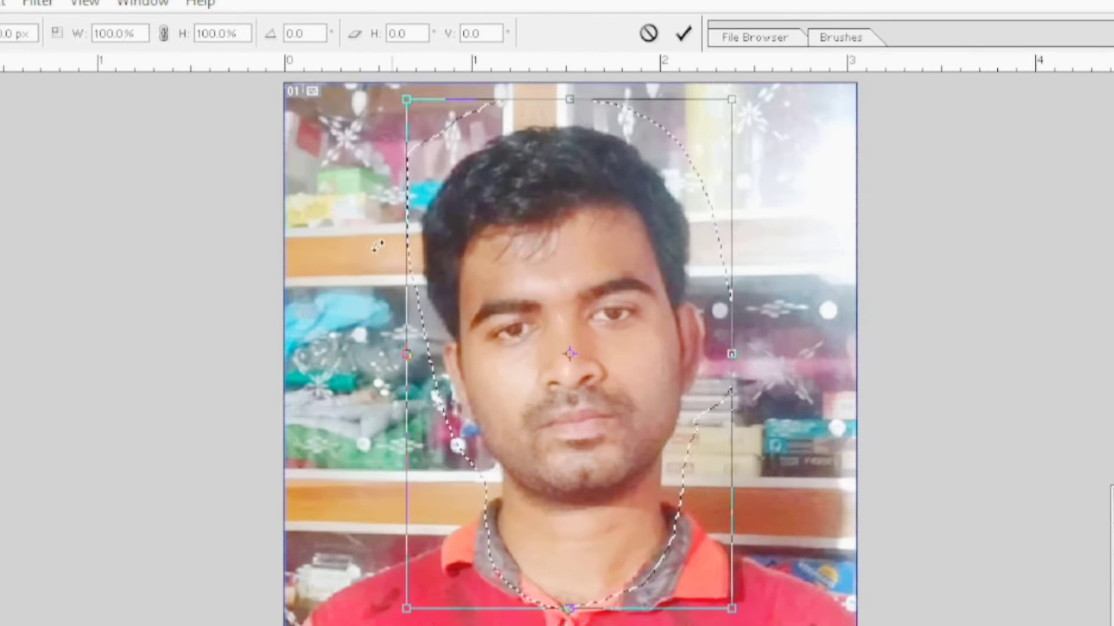
{"action": "key", "text": "ctrl+minus"}
{"action": "key", "text": "ctrl+plus"}
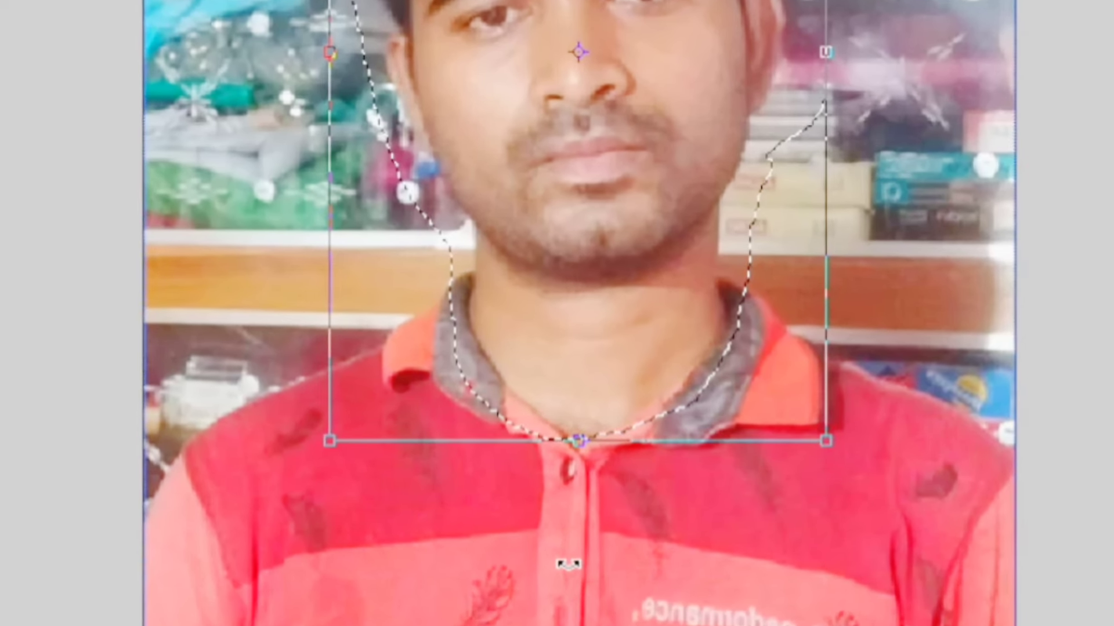
Step: Rotate the selected head area to about 4.5 degrees so the face is upright
{"action": "left_click_drag", "start_coordinate": [569, 563], "coordinate": [541, 569]}
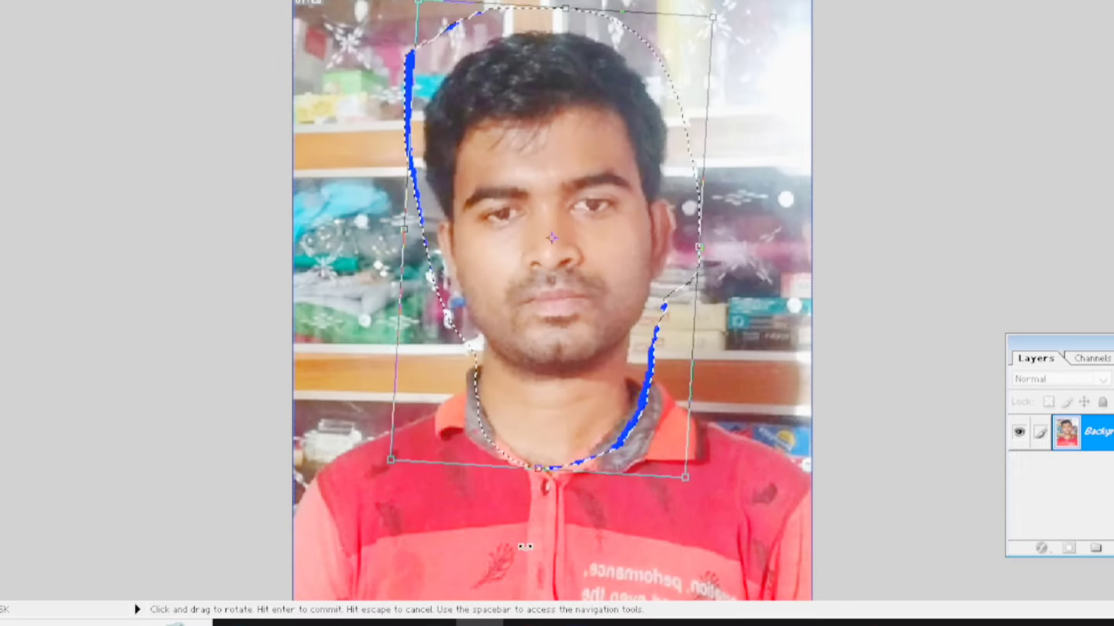
{"action": "left_click_drag", "start_coordinate": [541, 570], "coordinate": [319, 333]}
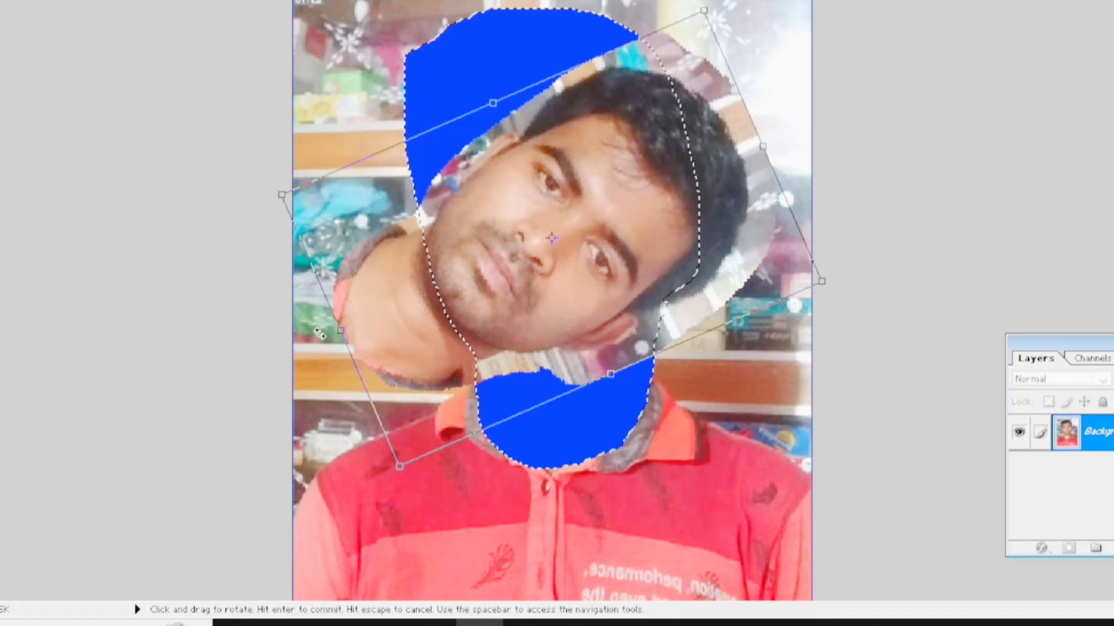
{"action": "mouse_move", "coordinate": [319, 333]}
{"action": "left_mouse_down"}
{"action": "mouse_move", "coordinate": [568, 444]}
{"action": "mouse_move", "coordinate": [538, 452]}
{"action": "left_mouse_up"}
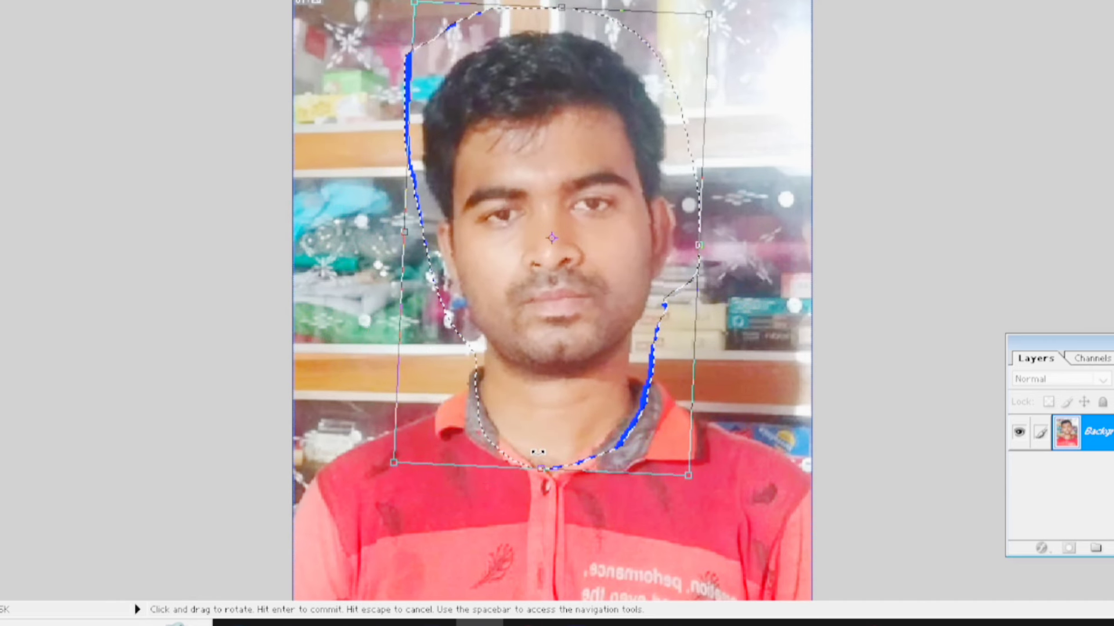
{"action": "mouse_move", "coordinate": [538, 452]}
{"action": "left_mouse_down"}
{"action": "mouse_move", "coordinate": [538, 518]}
{"action": "mouse_move", "coordinate": [512, 529]}
{"action": "mouse_move", "coordinate": [546, 547]}
{"action": "left_mouse_up"}
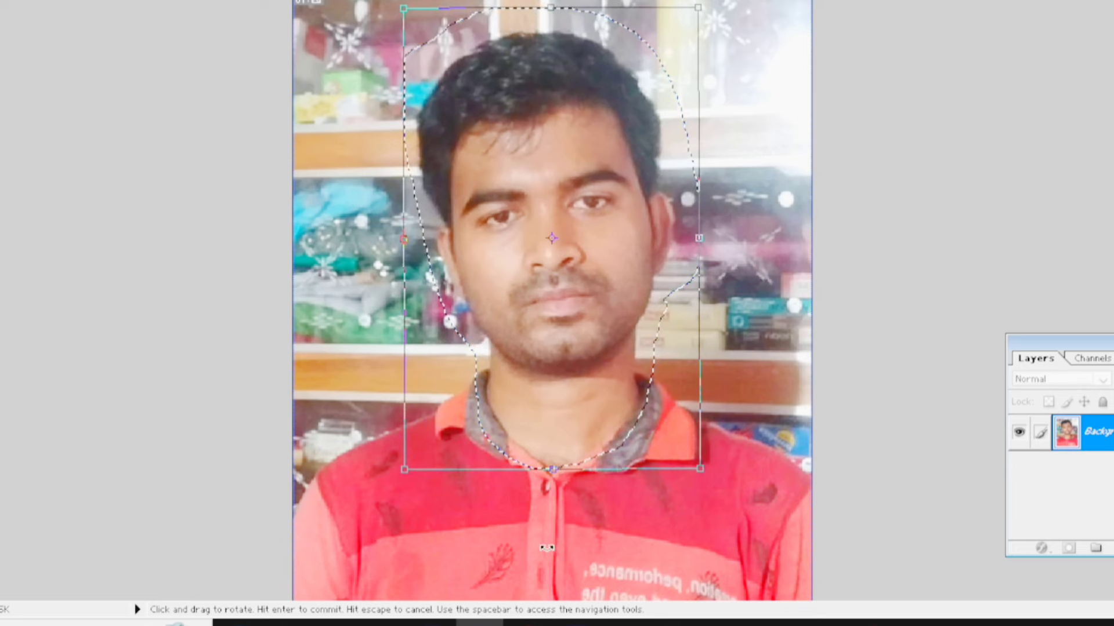
{"action": "left_click_drag", "start_coordinate": [546, 548], "coordinate": [557, 554]}
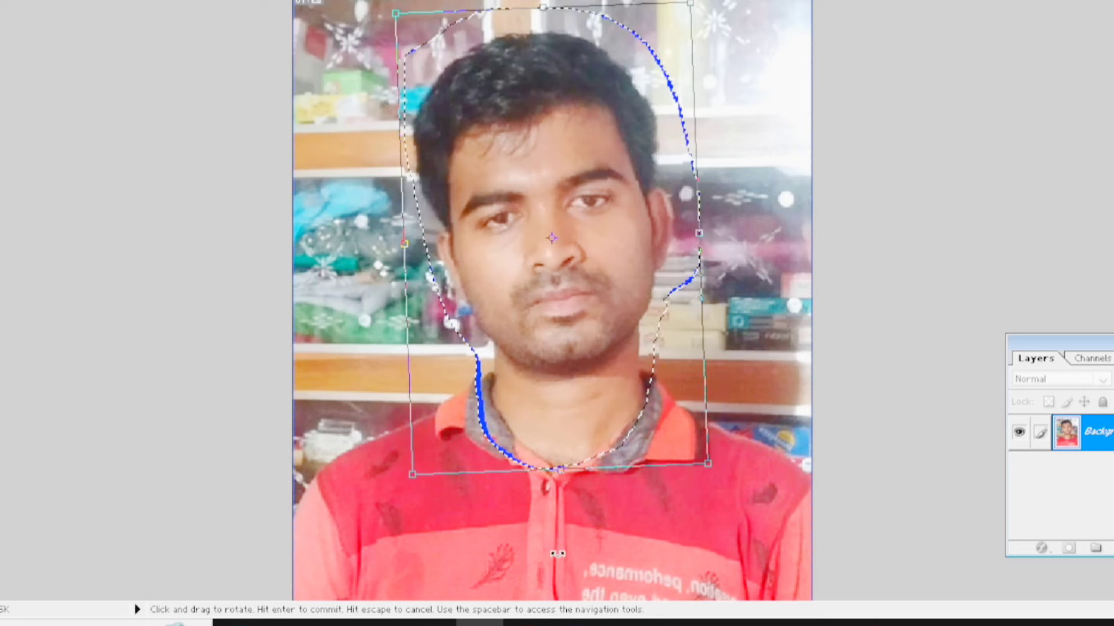
{"action": "left_click_drag", "start_coordinate": [557, 554], "coordinate": [523, 563]}
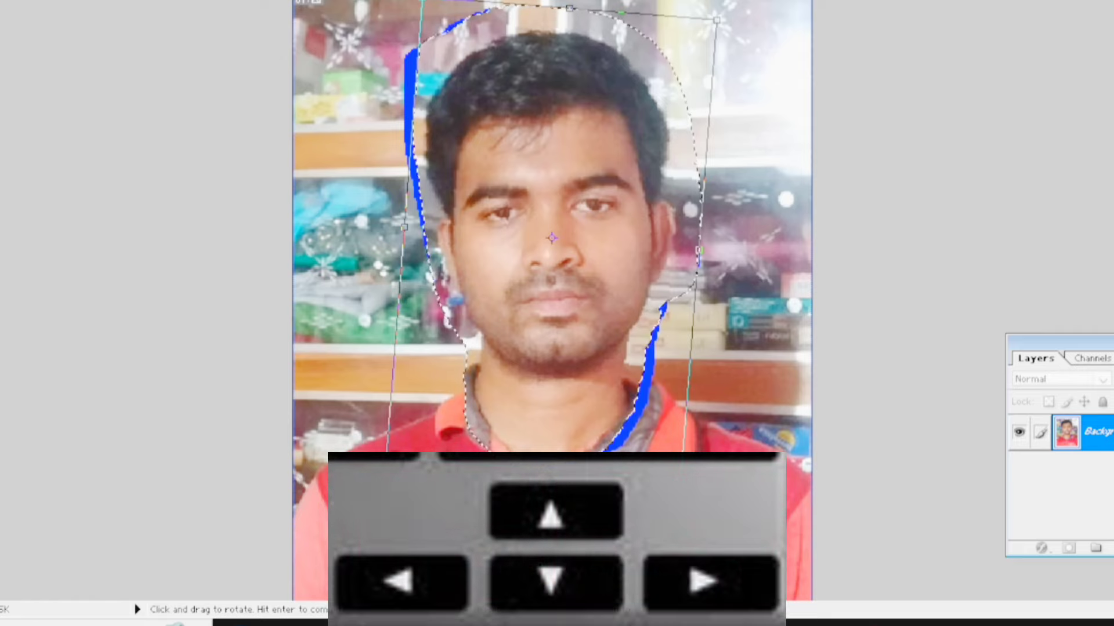
Step: Nudge the transformed head a few pixels right and one down
{"action": "key", "text": "Right"}
{"action": "key", "text": "Right"}
{"action": "key", "text": "Right"}
{"action": "key", "text": "Right"}
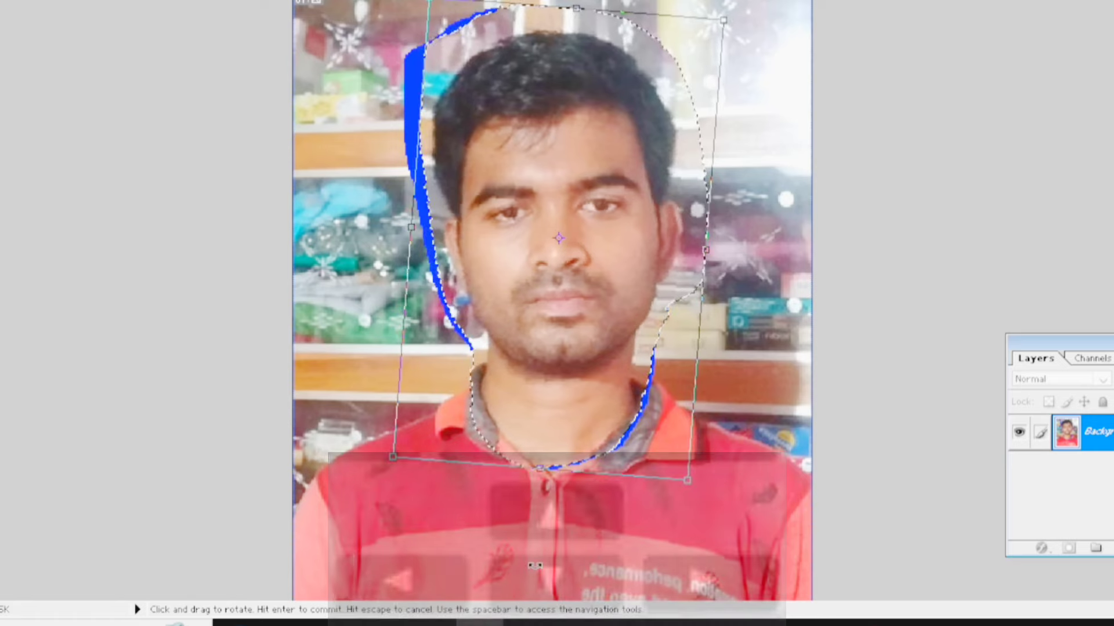
{"action": "key", "text": "Right"}
{"action": "key", "text": "Right"}
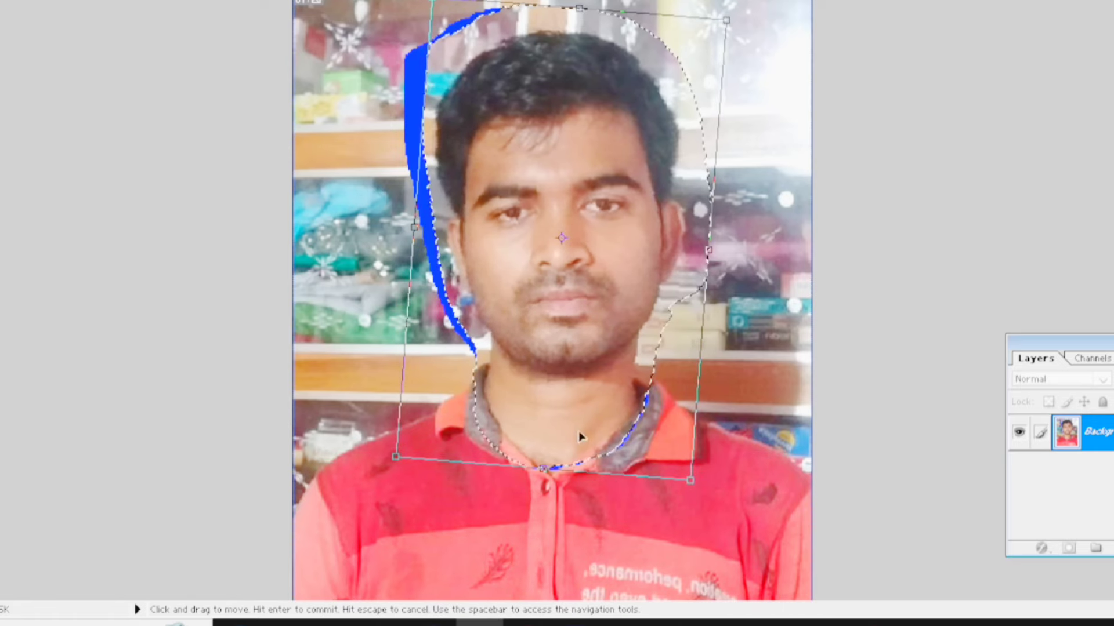
{"action": "key", "text": "Right"}
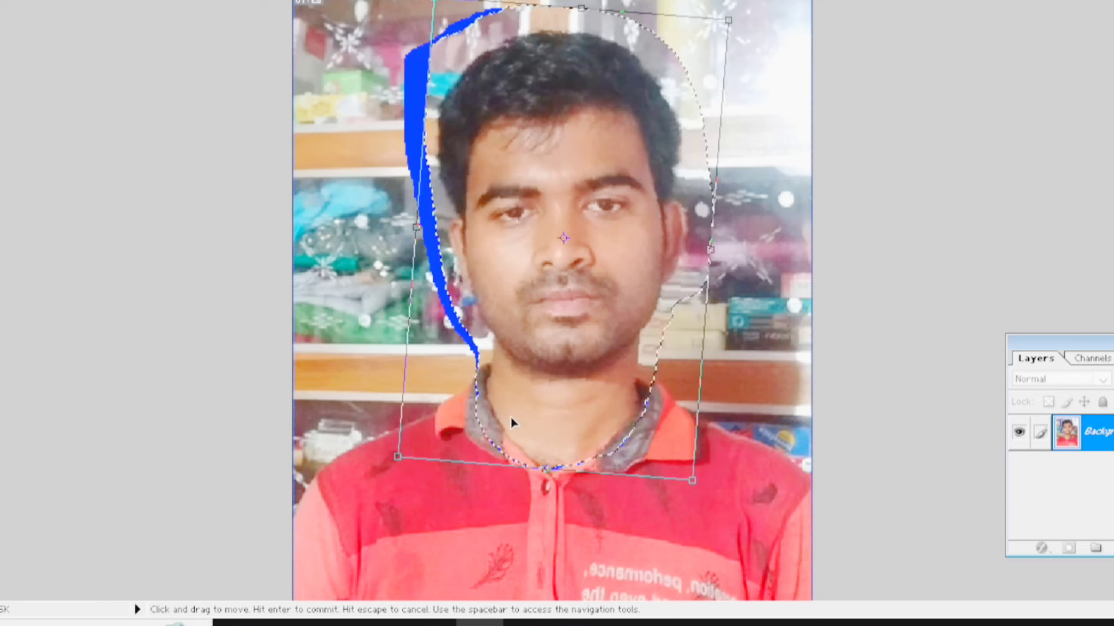
{"action": "key", "text": "Left"}
{"action": "key", "text": "Left"}
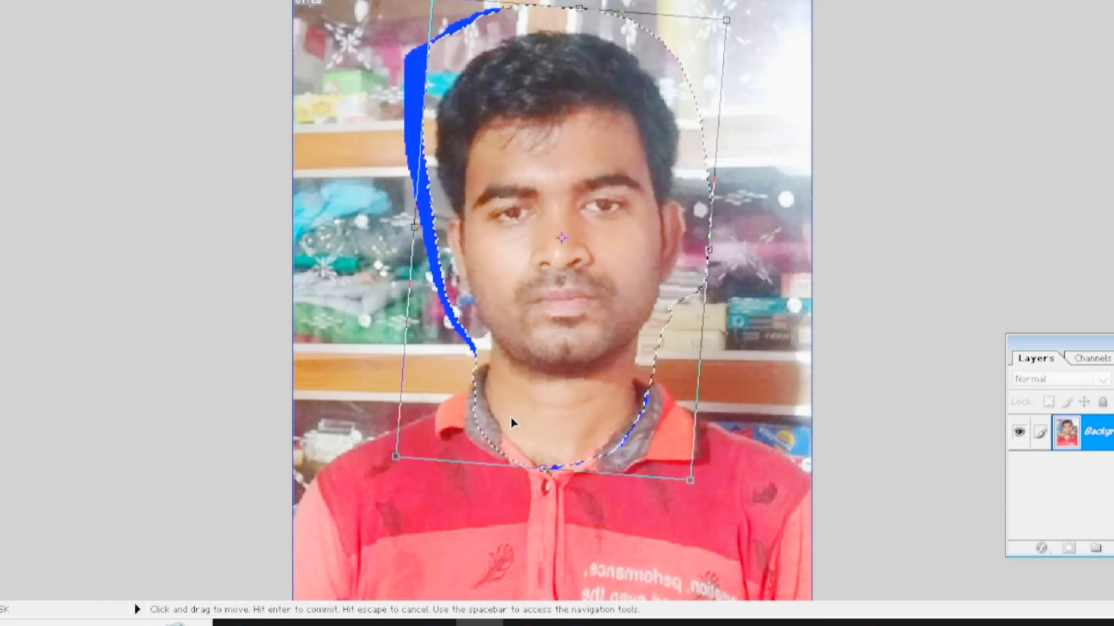
{"action": "key", "text": "Right"}
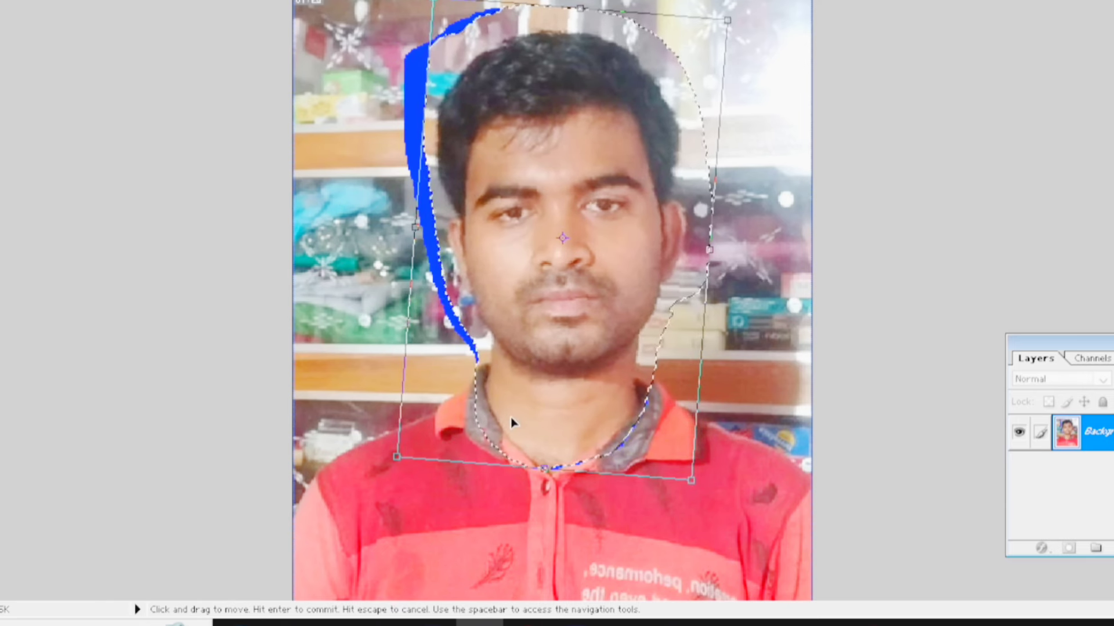
{"action": "key", "text": "Right"}
{"action": "key", "text": "Down"}
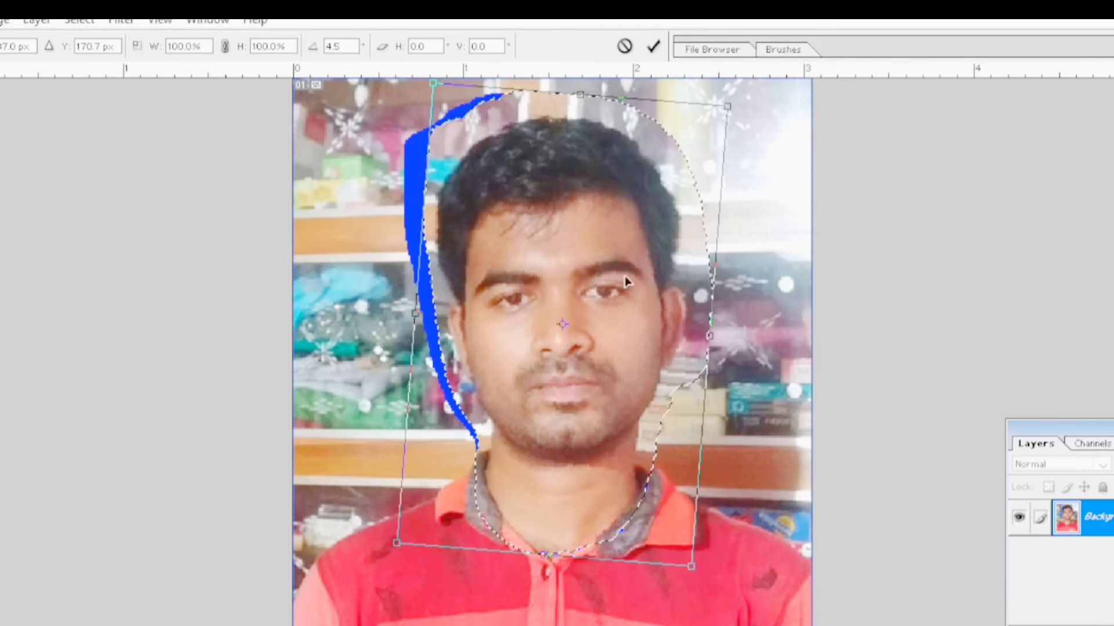
Step: Commit the head rotation, deselect, and review the blue gap left beside the hair
{"action": "left_click", "coordinate": [654, 47]}
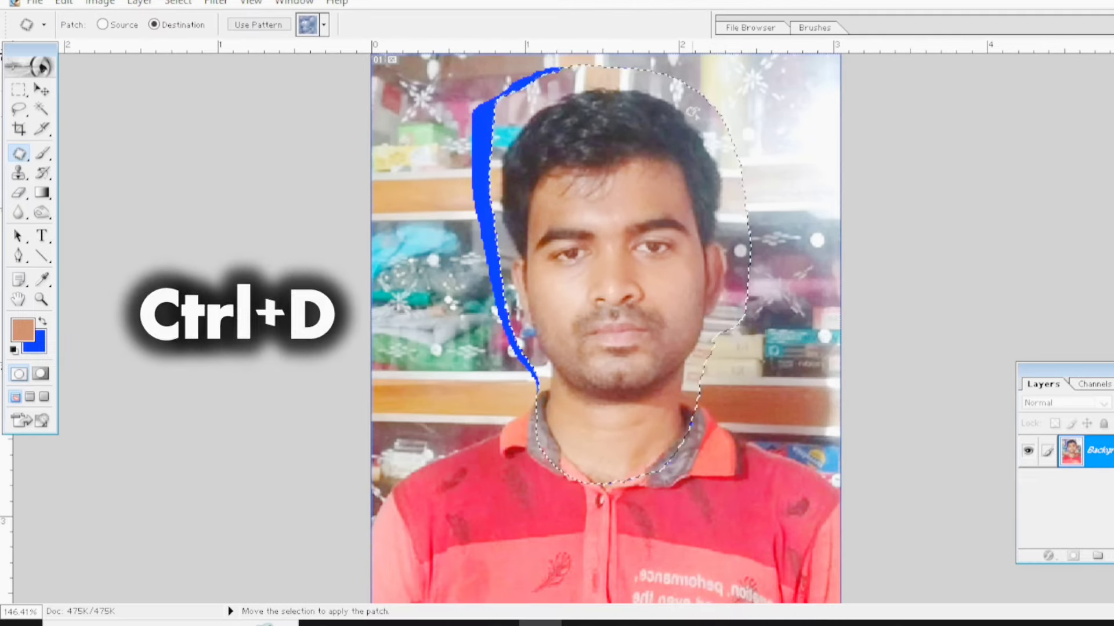
{"action": "key", "text": "ctrl+d"}
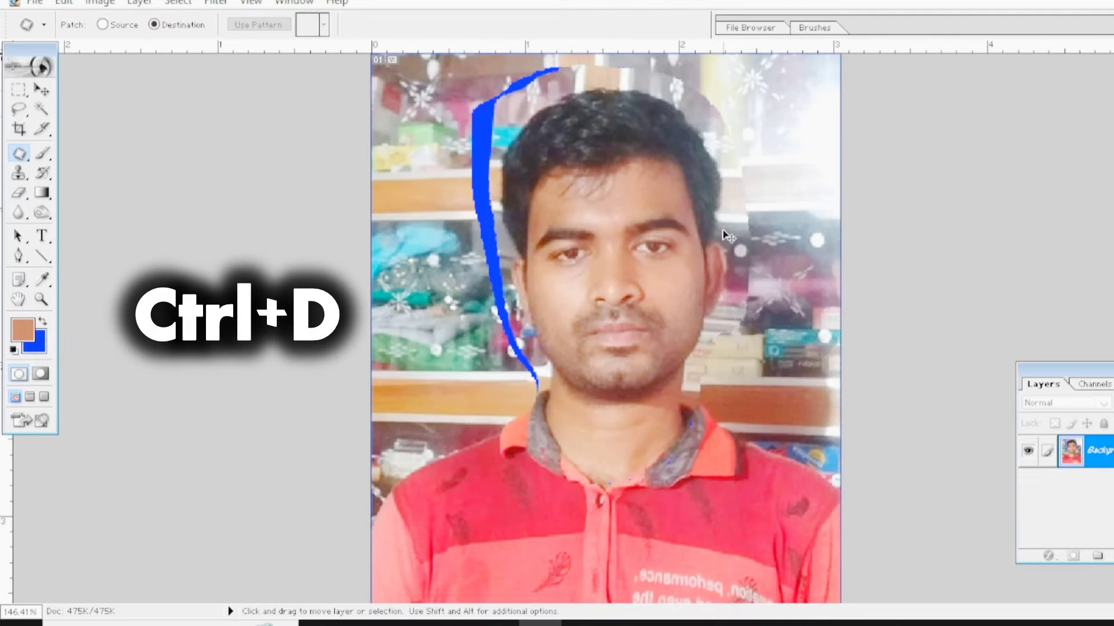
{"action": "scroll", "coordinate": [692, 321], "scroll_direction": "down", "scroll_amount": 1}
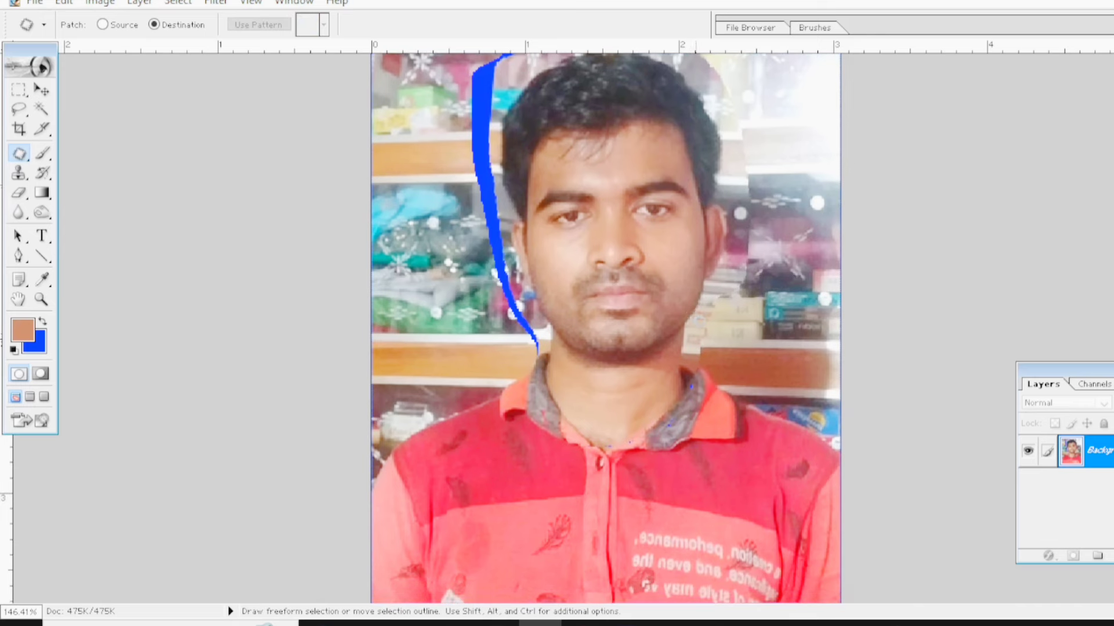
{"action": "scroll", "coordinate": [603, 239], "scroll_direction": "up", "scroll_amount": 1}
{"action": "scroll", "coordinate": [603, 239], "scroll_direction": "up", "scroll_amount": 1}
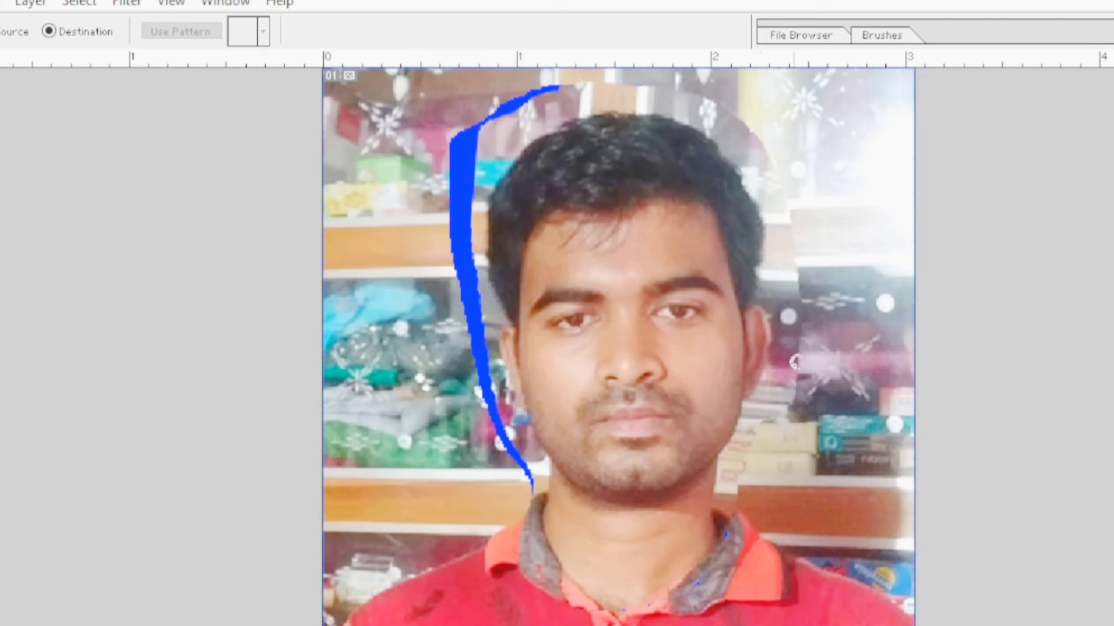
{"action": "scroll", "coordinate": [722, 440], "scroll_direction": "down", "scroll_amount": 2}
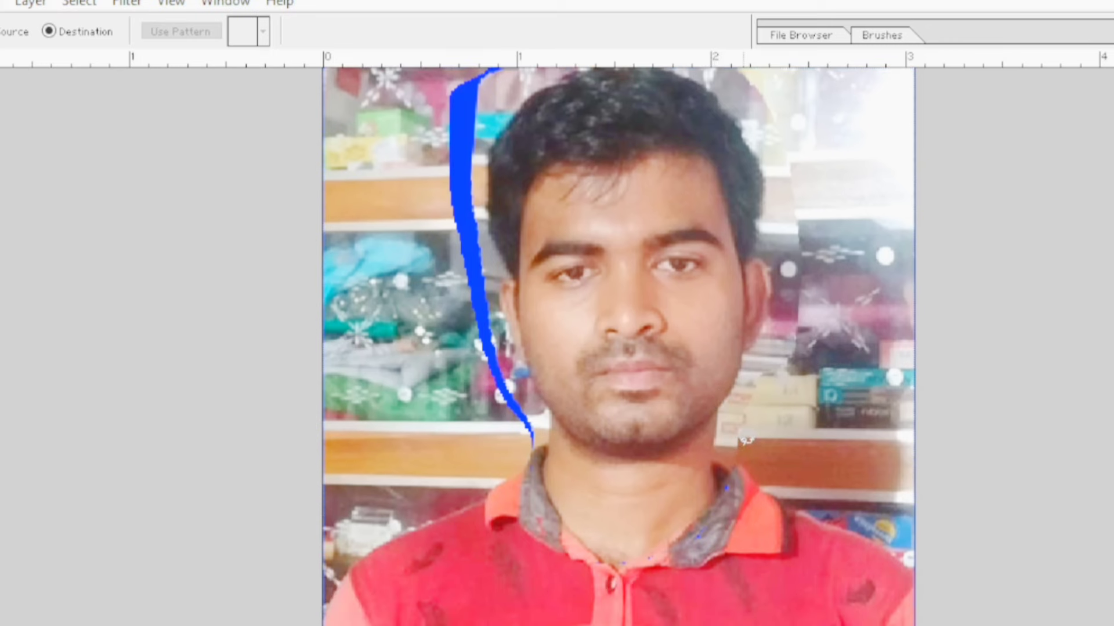
{"action": "scroll", "coordinate": [746, 441], "scroll_direction": "up", "scroll_amount": 2}
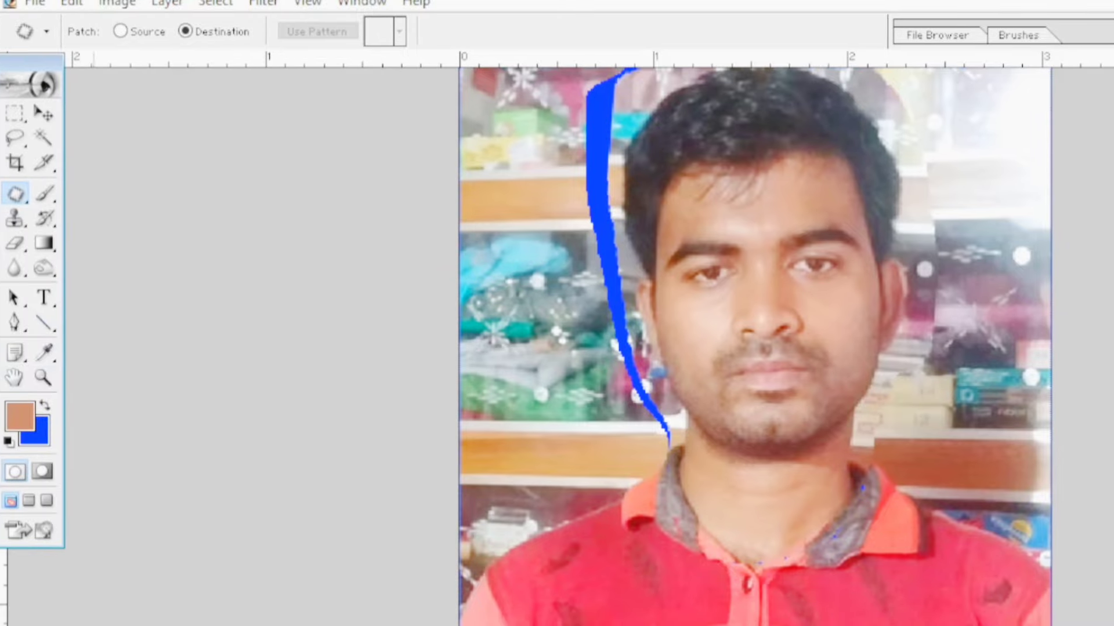
Step: Start a Pen path along the left edge of the shirt
{"action": "left_click", "coordinate": [23, 322]}
{"action": "left_click", "coordinate": [82, 321]}
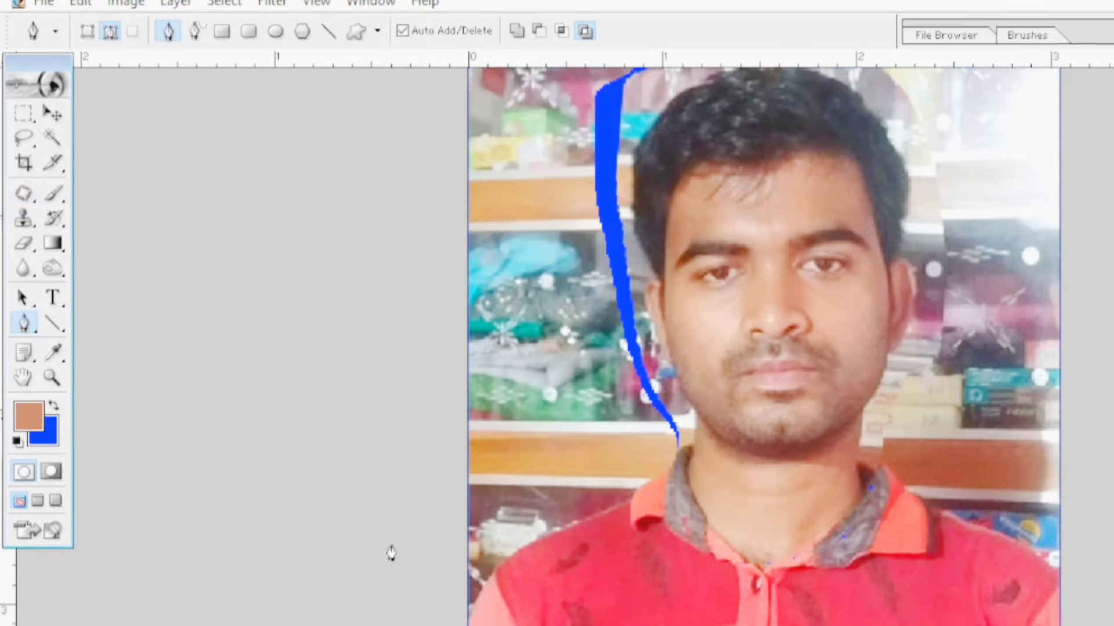
{"action": "left_click", "coordinate": [469, 615]}
{"action": "left_click", "coordinate": [483, 590]}
{"action": "left_click_drag", "start_coordinate": [507, 562], "coordinate": [537, 552]}
{"action": "left_click", "coordinate": [537, 545]}
Step: Trace the path up the left shoulder, collar, neck and jaw to the face edge
{"action": "key", "text": "ctrl+plus"}
{"action": "left_click", "coordinate": [515, 434]}
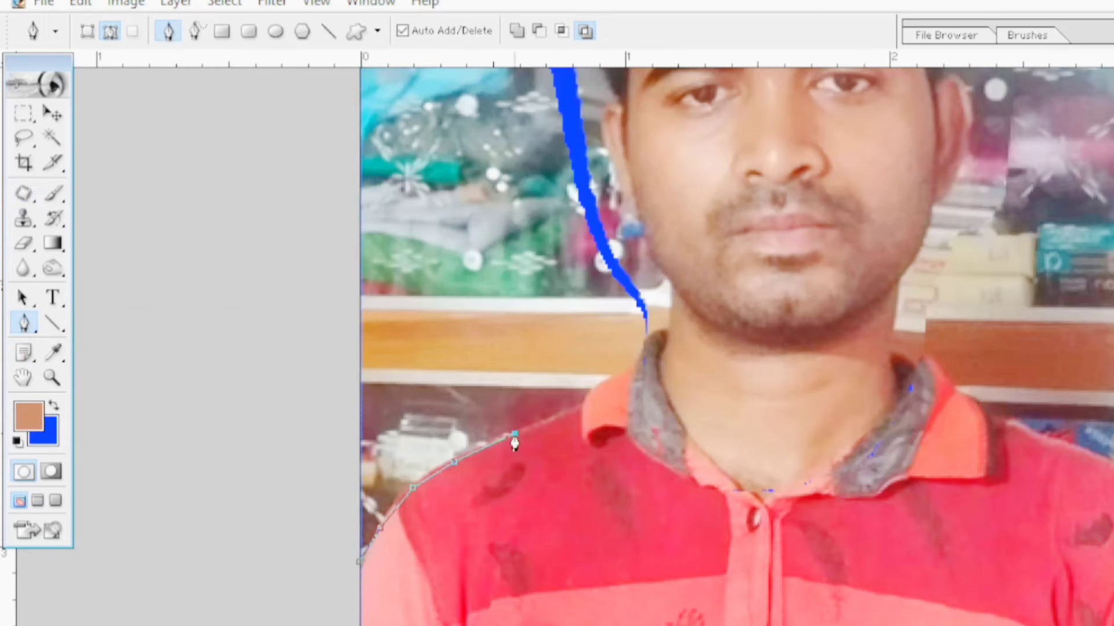
{"action": "left_click", "coordinate": [544, 425]}
{"action": "left_click", "coordinate": [569, 412]}
{"action": "left_click", "coordinate": [605, 382]}
{"action": "left_click", "coordinate": [623, 374]}
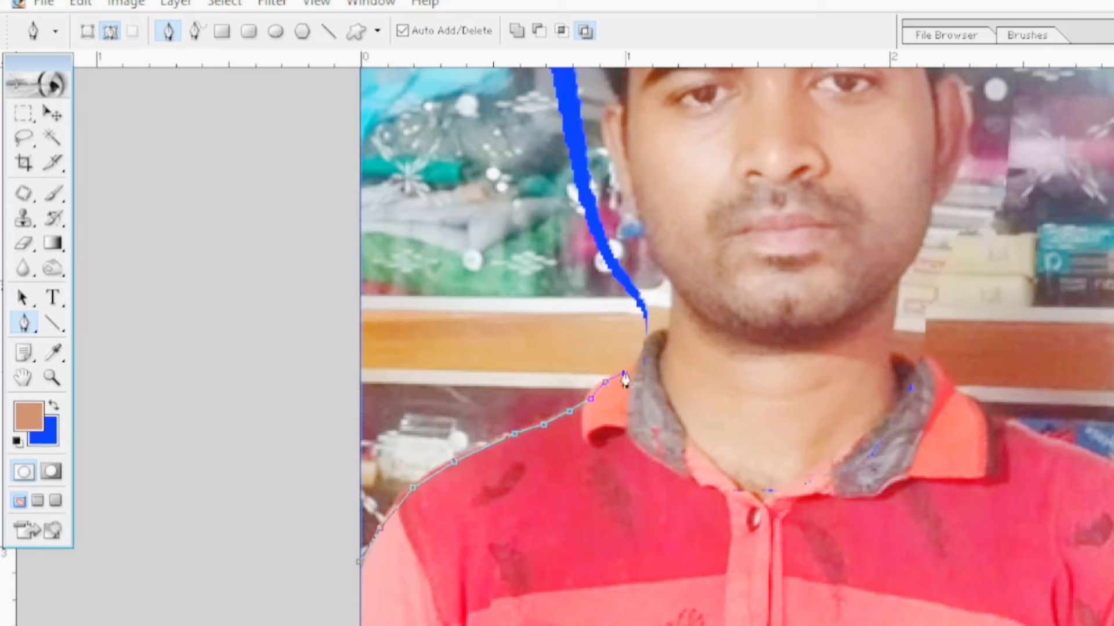
{"action": "left_click", "coordinate": [633, 359]}
{"action": "left_click", "coordinate": [648, 340]}
{"action": "left_click", "coordinate": [670, 323]}
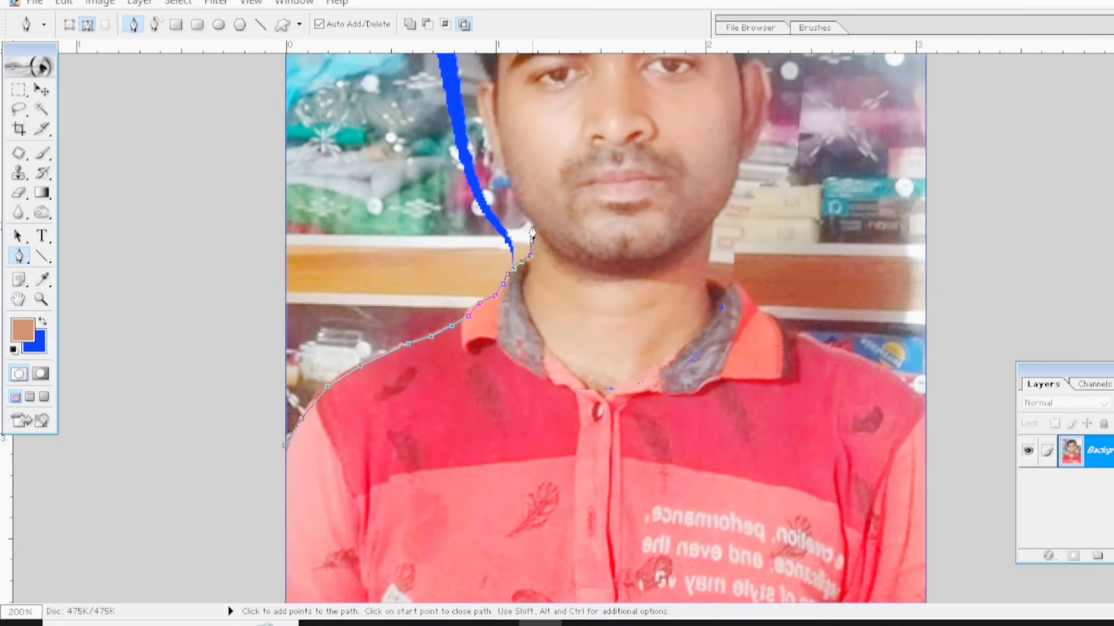
{"action": "left_click", "coordinate": [533, 225]}
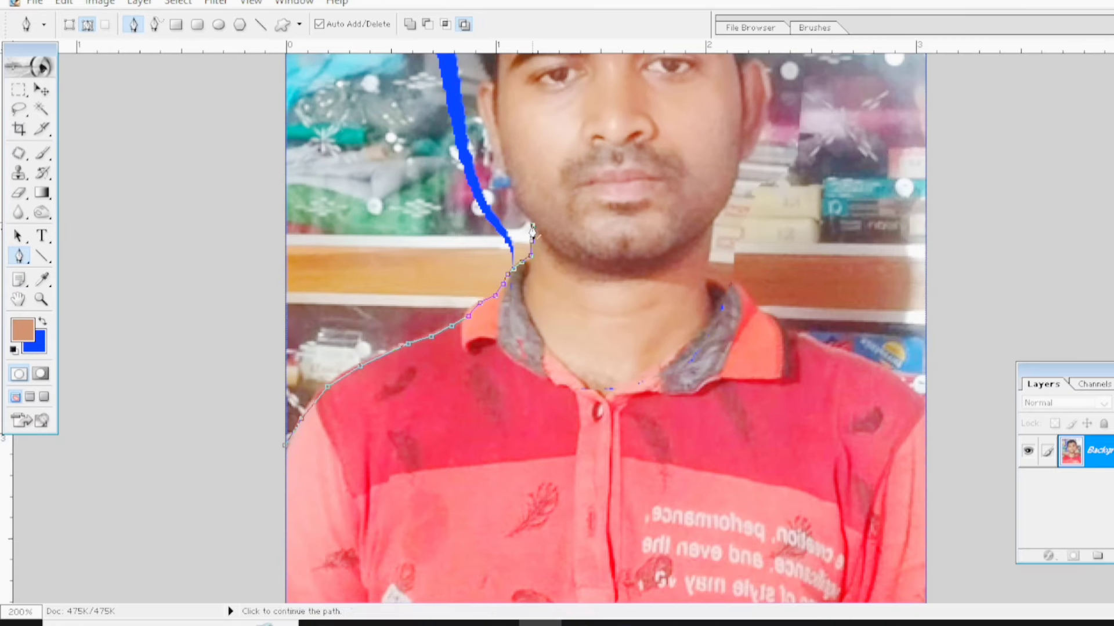
{"action": "left_click", "coordinate": [510, 183]}
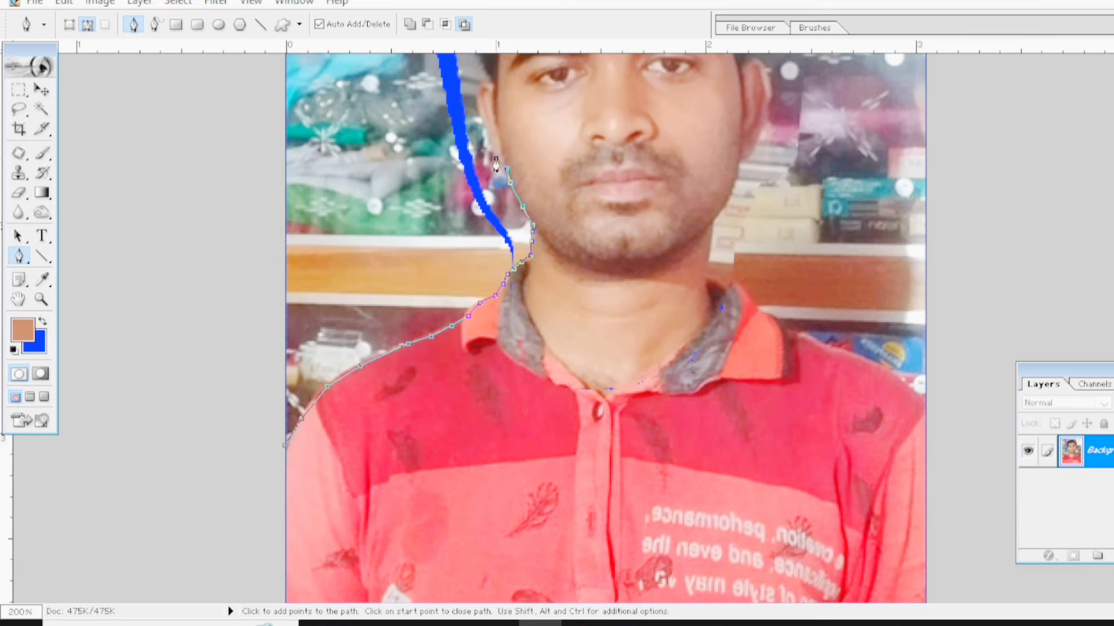
{"action": "left_click", "coordinate": [494, 157]}
{"action": "left_click", "coordinate": [487, 135]}
Step: Continue the path up the left cheek to beside the ear
{"action": "scroll", "coordinate": [480, 116], "scroll_direction": "up", "scroll_amount": 3}
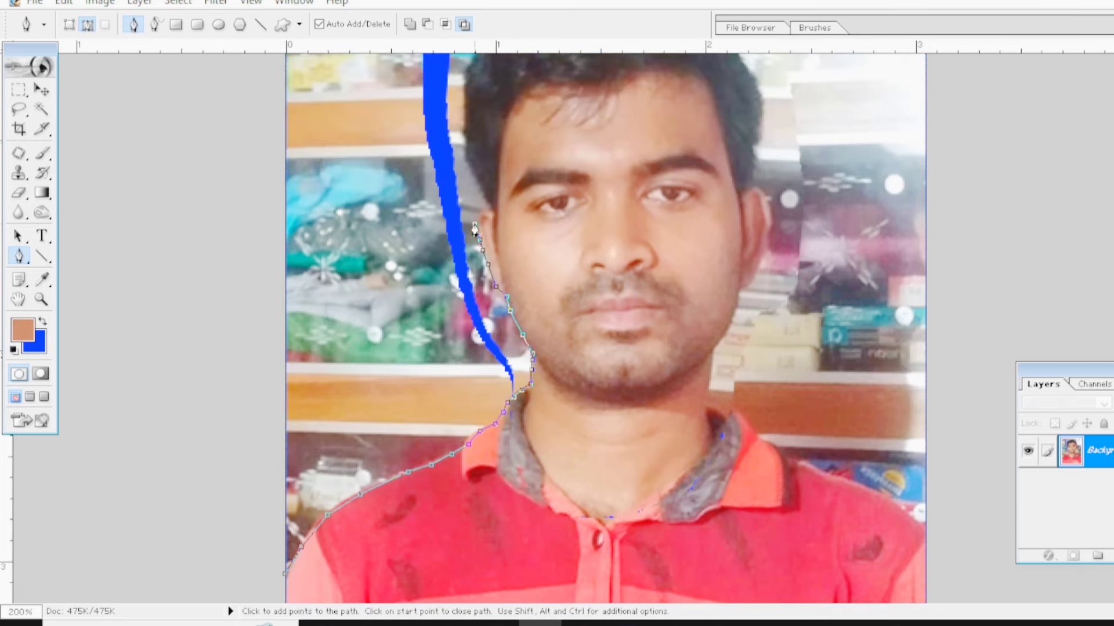
{"action": "left_click", "coordinate": [476, 225]}
{"action": "left_click", "coordinate": [482, 187]}
{"action": "left_click", "coordinate": [474, 165]}
{"action": "scroll", "coordinate": [473, 174], "scroll_direction": "up", "scroll_amount": 1}
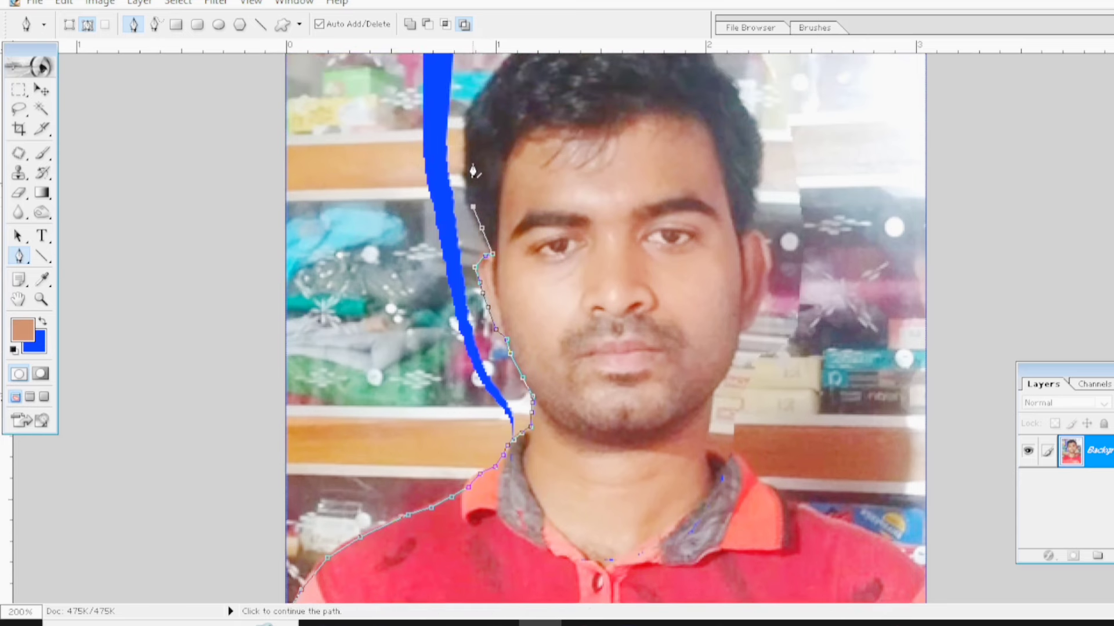
{"action": "scroll", "coordinate": [472, 189], "scroll_direction": "up", "scroll_amount": 1}
{"action": "left_click", "coordinate": [469, 216]}
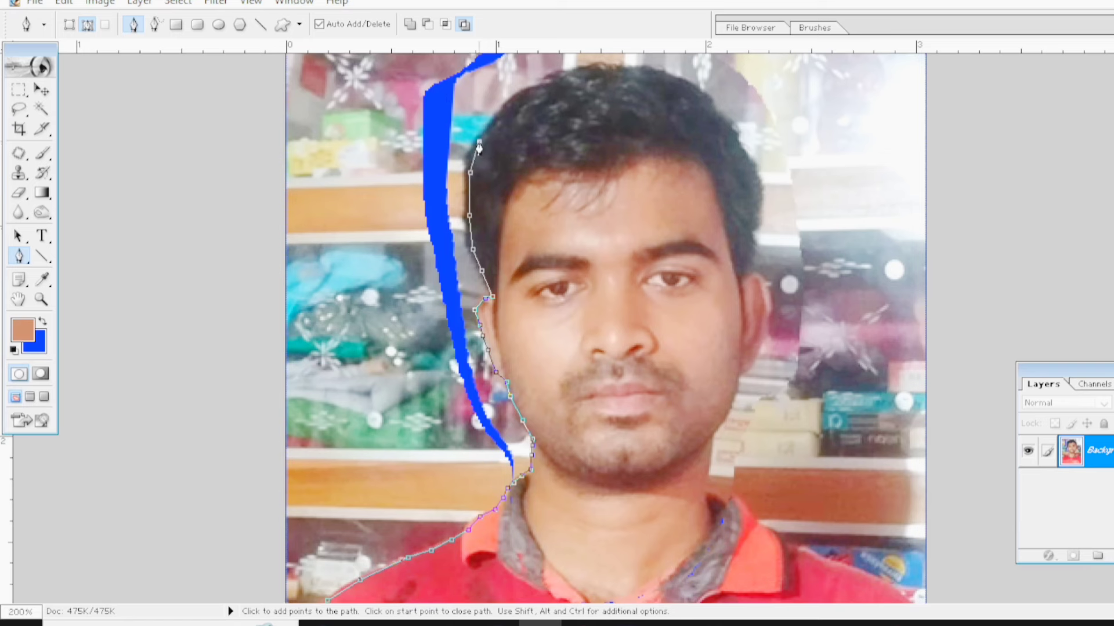
Step: Trace the hairline, across the top of the head and down its right side
{"action": "left_click", "coordinate": [498, 120]}
{"action": "left_click", "coordinate": [532, 91]}
{"action": "left_click", "coordinate": [555, 75]}
{"action": "left_click", "coordinate": [617, 68]}
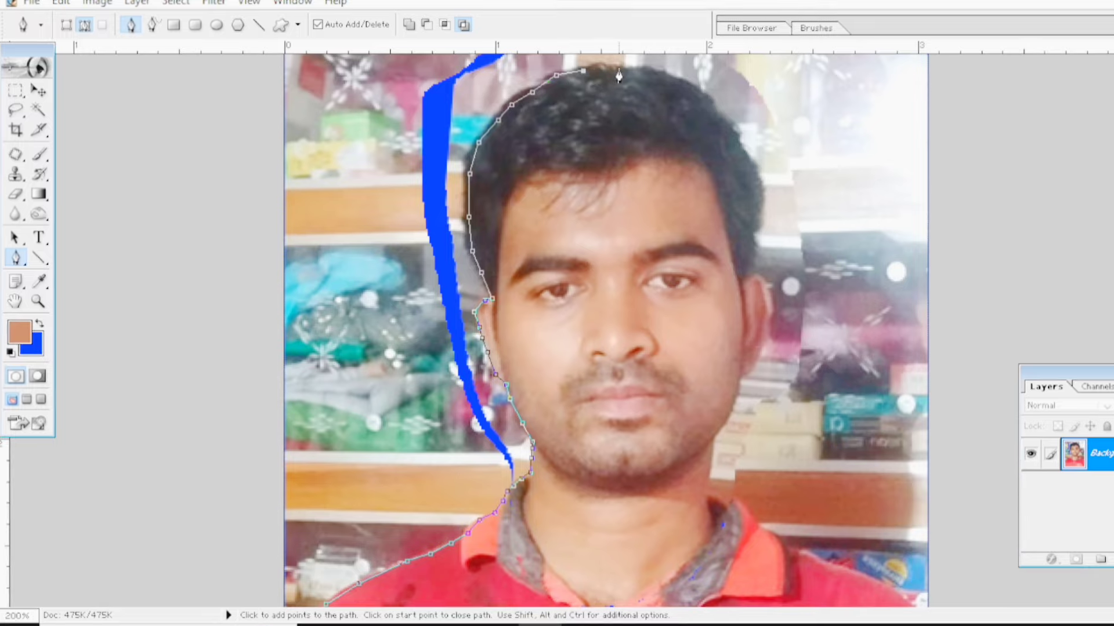
{"action": "left_click", "coordinate": [663, 82]}
{"action": "left_click", "coordinate": [695, 94]}
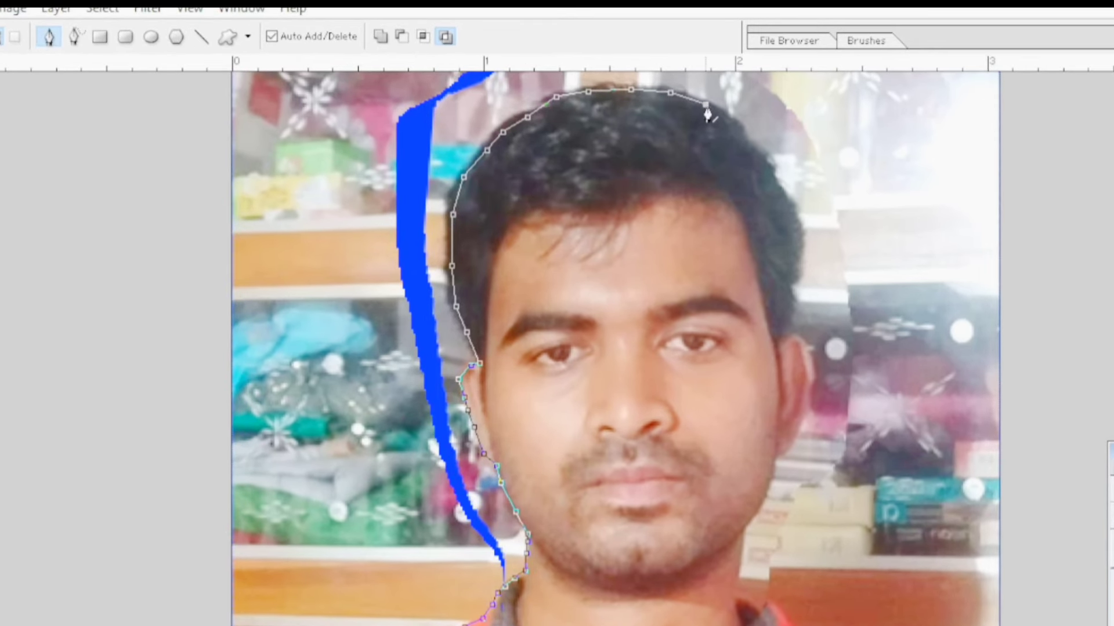
{"action": "left_click", "coordinate": [745, 134]}
{"action": "left_click", "coordinate": [766, 169]}
{"action": "left_click", "coordinate": [789, 200]}
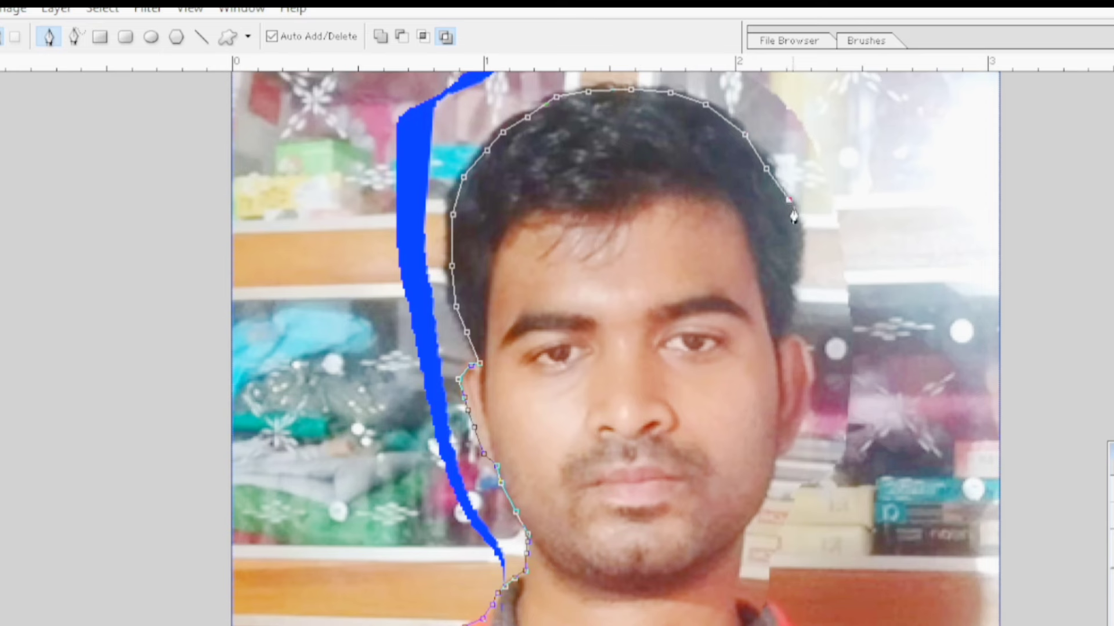
Step: Carry the path down the right of the hair, around the right ear and along the jaw
{"action": "scroll", "coordinate": [803, 234], "scroll_direction": "down", "scroll_amount": 1}
{"action": "left_click", "coordinate": [802, 219]}
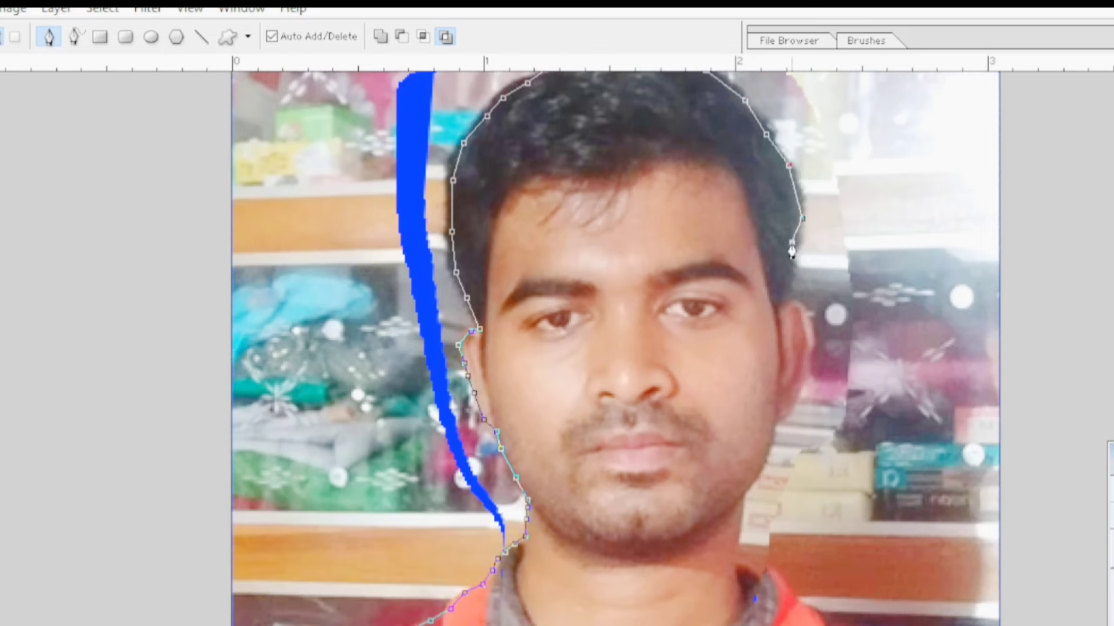
{"action": "left_click", "coordinate": [785, 295]}
{"action": "left_click", "coordinate": [807, 310]}
{"action": "left_click", "coordinate": [815, 340]}
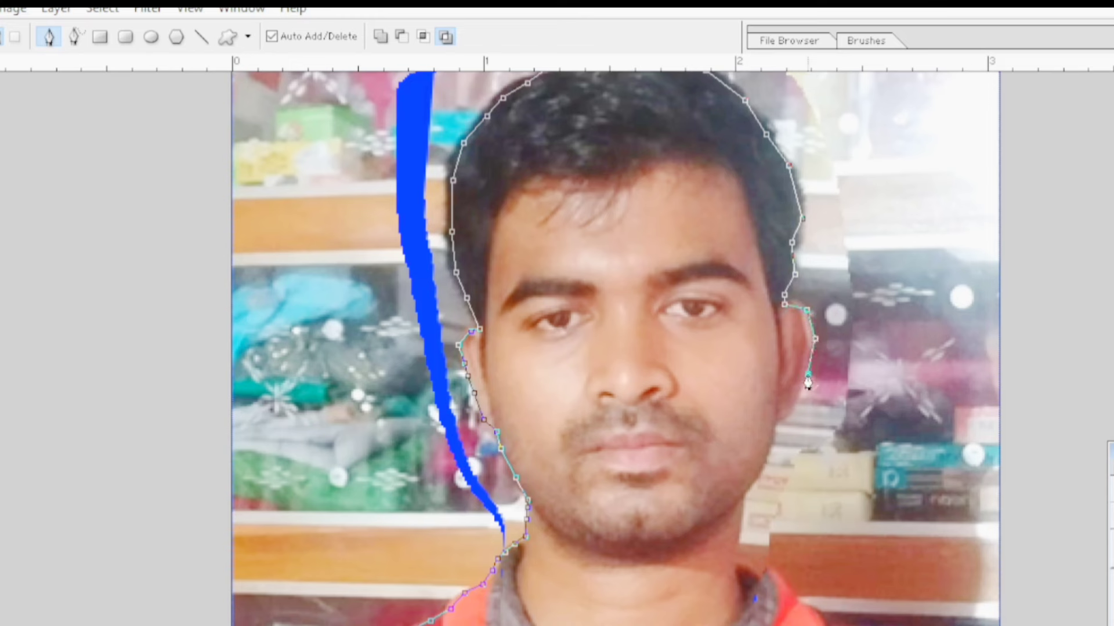
{"action": "left_click", "coordinate": [800, 399]}
{"action": "left_click", "coordinate": [784, 419]}
{"action": "left_click", "coordinate": [778, 419]}
{"action": "left_click", "coordinate": [752, 485]}
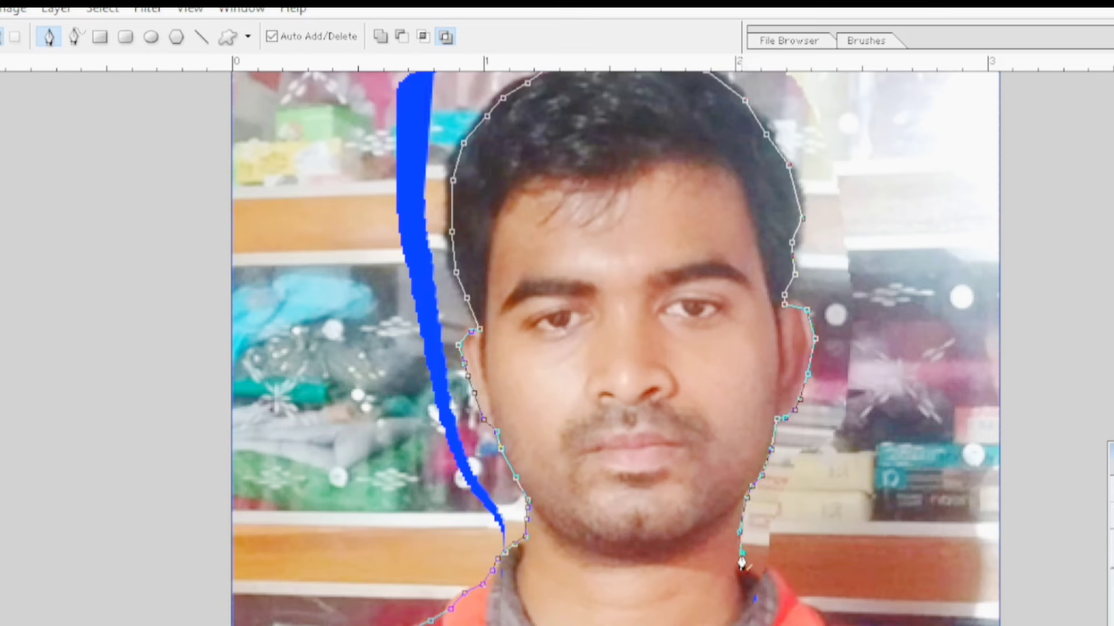
Step: Trace down the right side of the neck and out to the right shoulder's edge
{"action": "left_click", "coordinate": [740, 564]}
{"action": "left_click", "coordinate": [753, 572]}
{"action": "left_click", "coordinate": [784, 589]}
{"action": "left_click", "coordinate": [801, 606]}
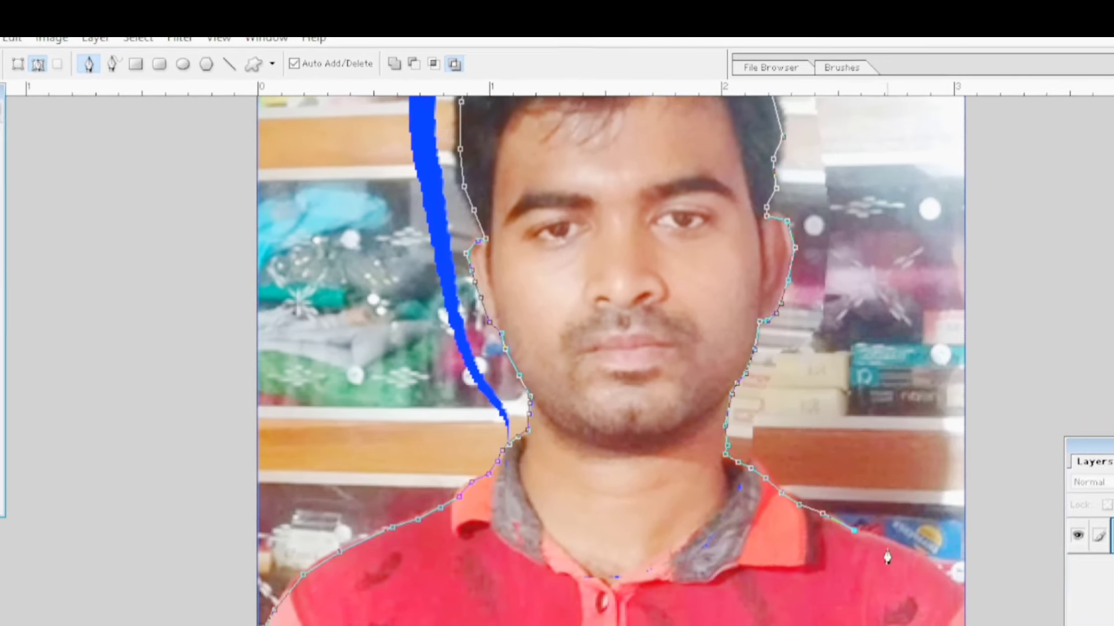
{"action": "left_click", "coordinate": [853, 530]}
{"action": "left_click", "coordinate": [887, 548]}
{"action": "left_click", "coordinate": [919, 564]}
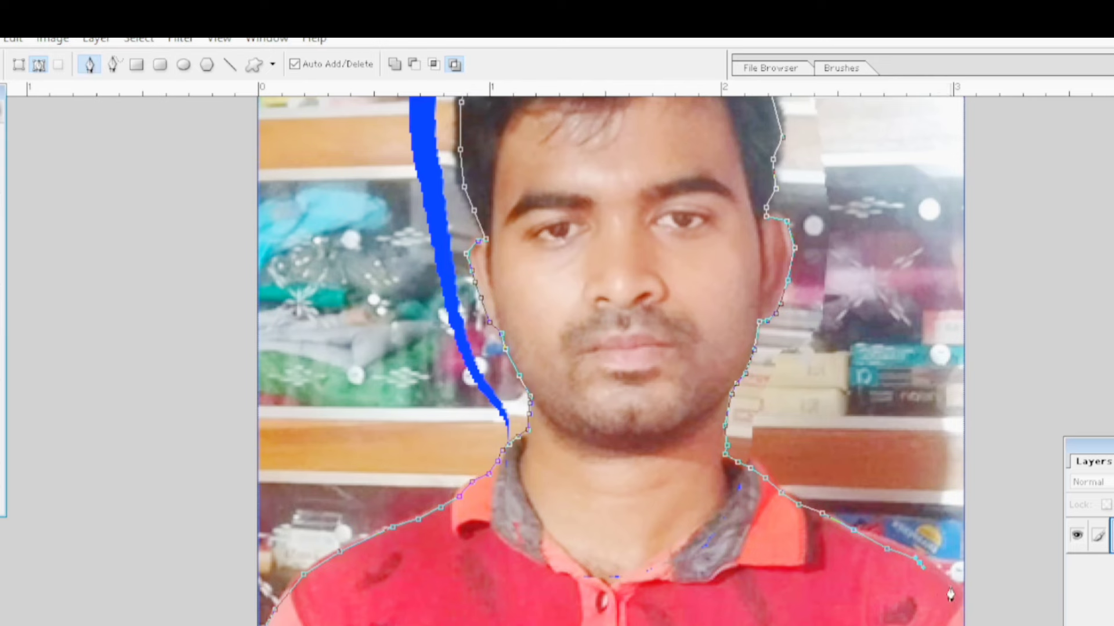
{"action": "scroll", "coordinate": [963, 598], "scroll_direction": "up", "scroll_amount": 2}
{"action": "scroll", "coordinate": [972, 600], "scroll_direction": "up", "scroll_amount": 1}
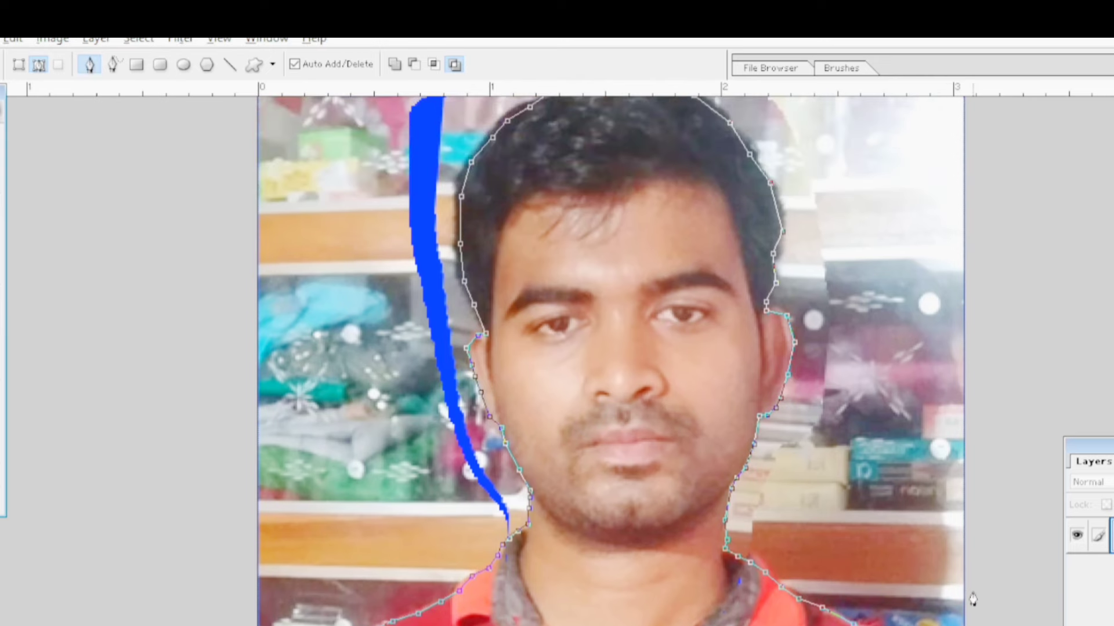
Step: Loop the path out past the right edge and across the top outside the photo
{"action": "key", "text": "ctrl+minus"}
{"action": "left_click", "coordinate": [857, 423]}
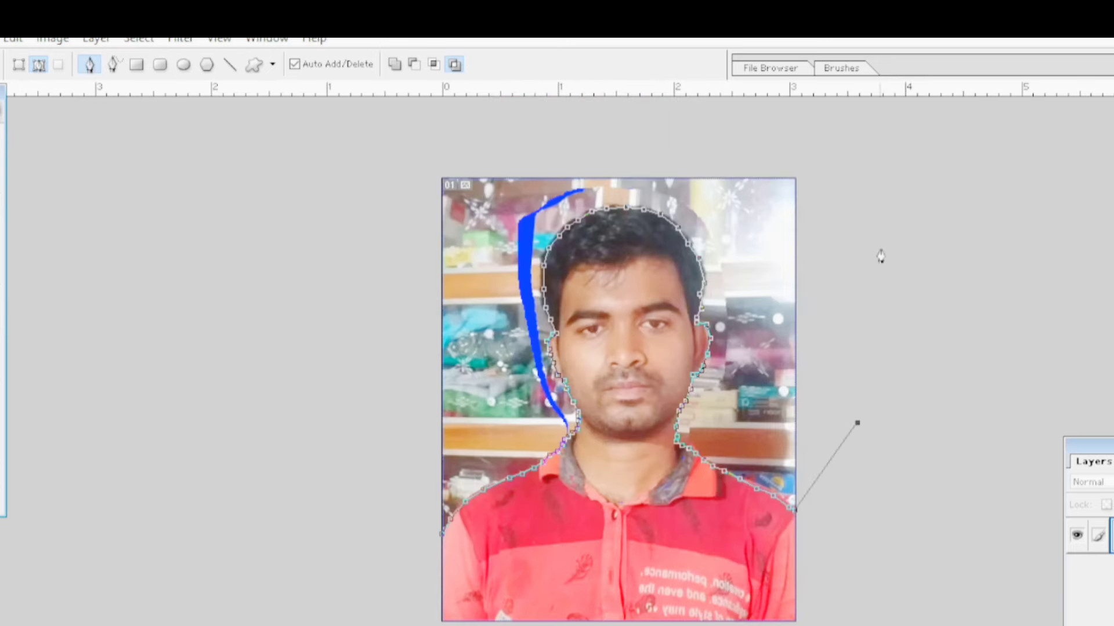
{"action": "left_click", "coordinate": [885, 222]}
{"action": "left_click", "coordinate": [799, 127]}
{"action": "left_click", "coordinate": [527, 124]}
{"action": "left_click_drag", "start_coordinate": [268, 167], "coordinate": [256, 185]}
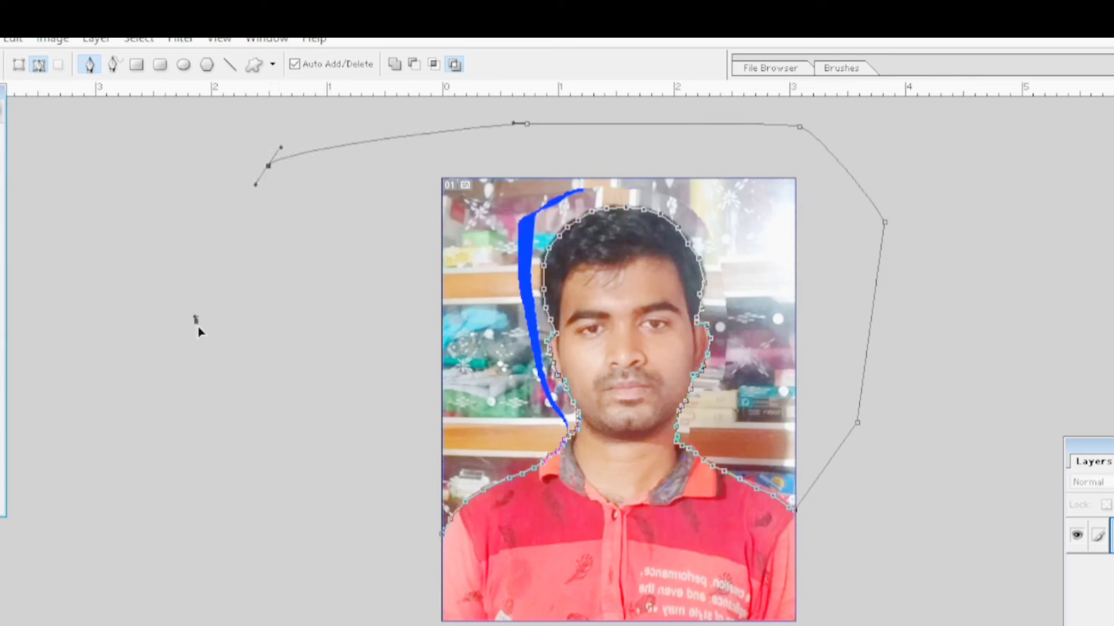
Step: Bring the path down the left side, close it at the start point, and load it as a selection
{"action": "left_click", "coordinate": [197, 322]}
{"action": "left_click", "coordinate": [237, 459]}
{"action": "left_click", "coordinate": [313, 513]}
{"action": "left_click_drag", "start_coordinate": [347, 534], "coordinate": [382, 544]}
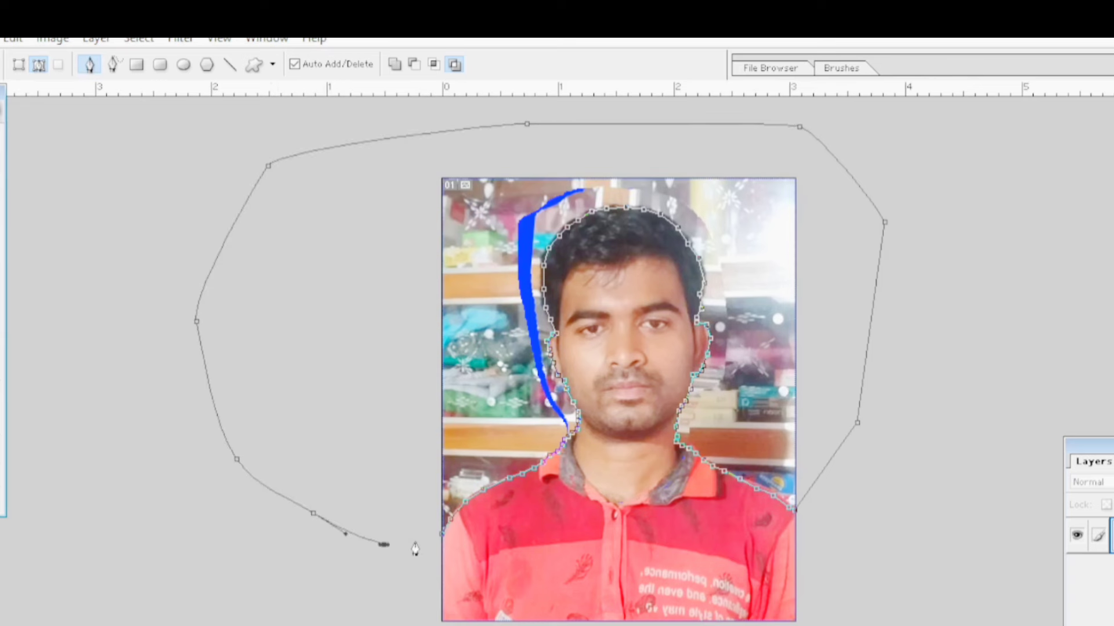
{"action": "left_click", "coordinate": [444, 541]}
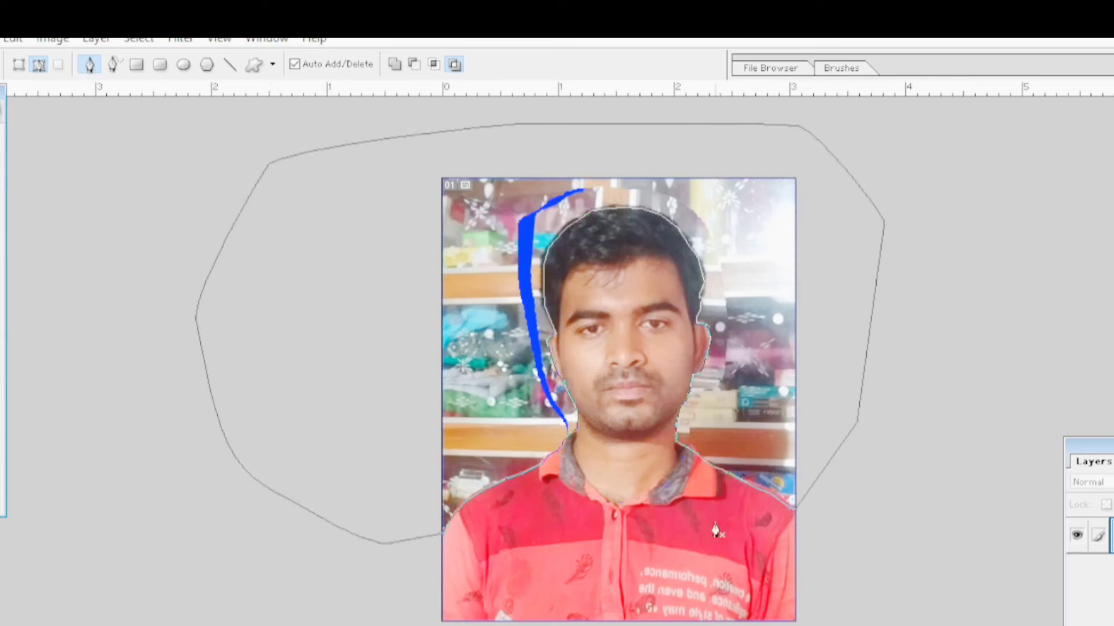
{"action": "key", "text": "ctrl+Return"}
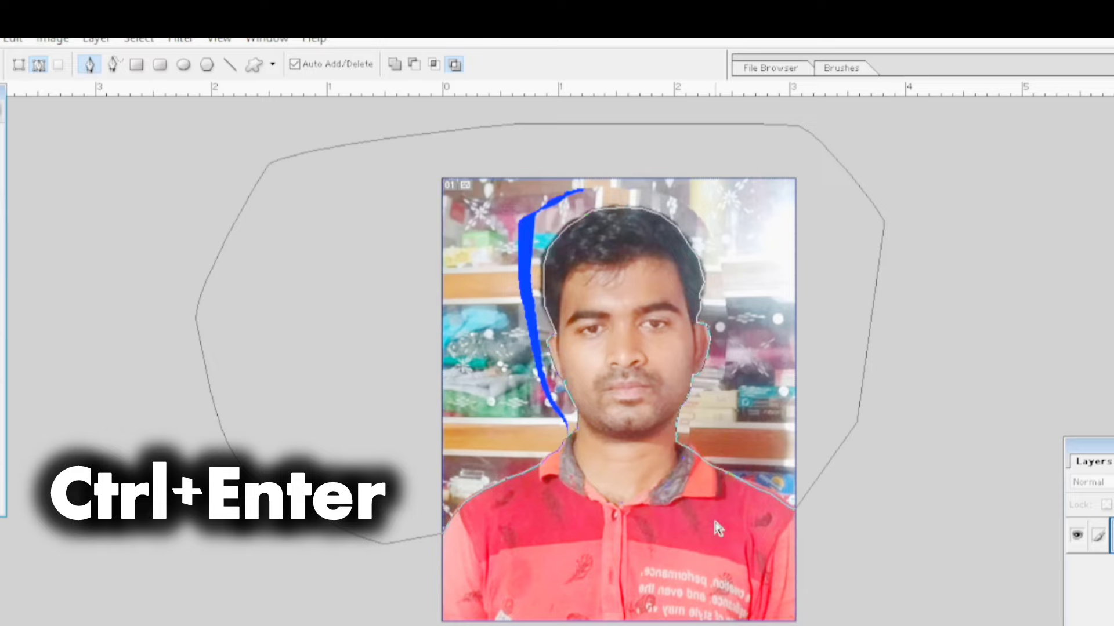
{"action": "key", "text": "ctrl+Return"}
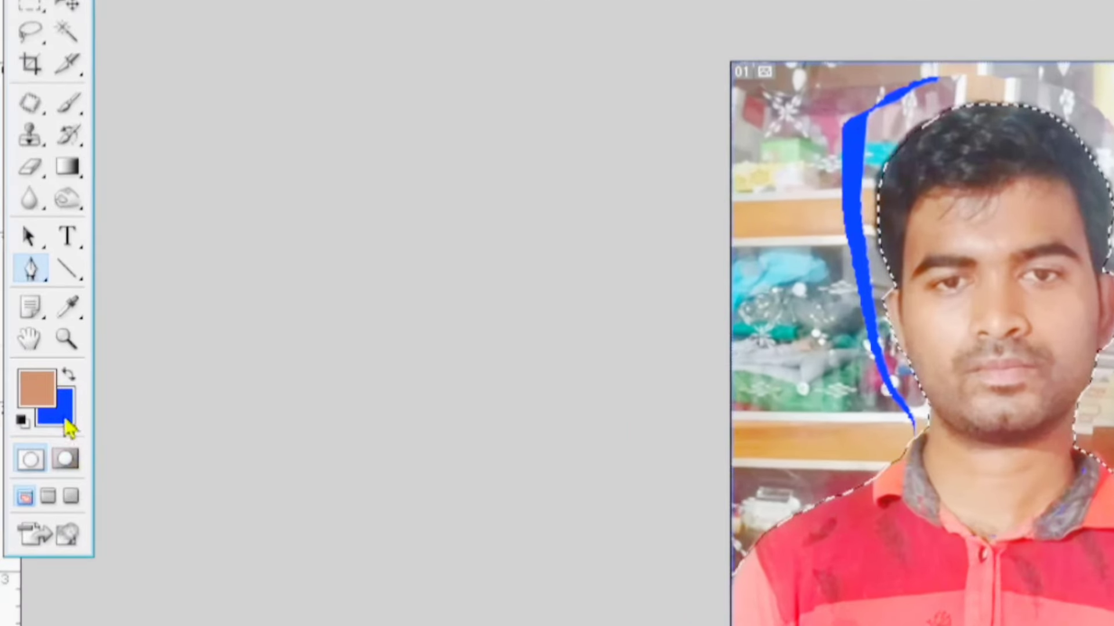
Step: Fill the selected shop backdrop with blue 032BF6 and clear the selection
{"action": "left_click", "coordinate": [65, 424]}
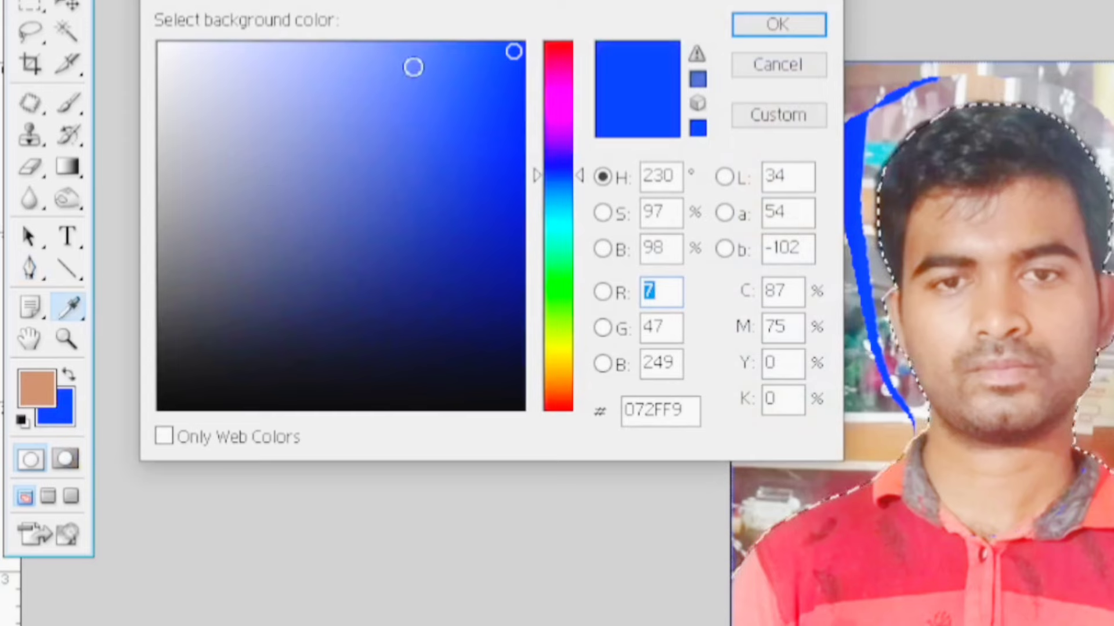
{"action": "left_click_drag", "start_coordinate": [474, 59], "coordinate": [519, 56]}
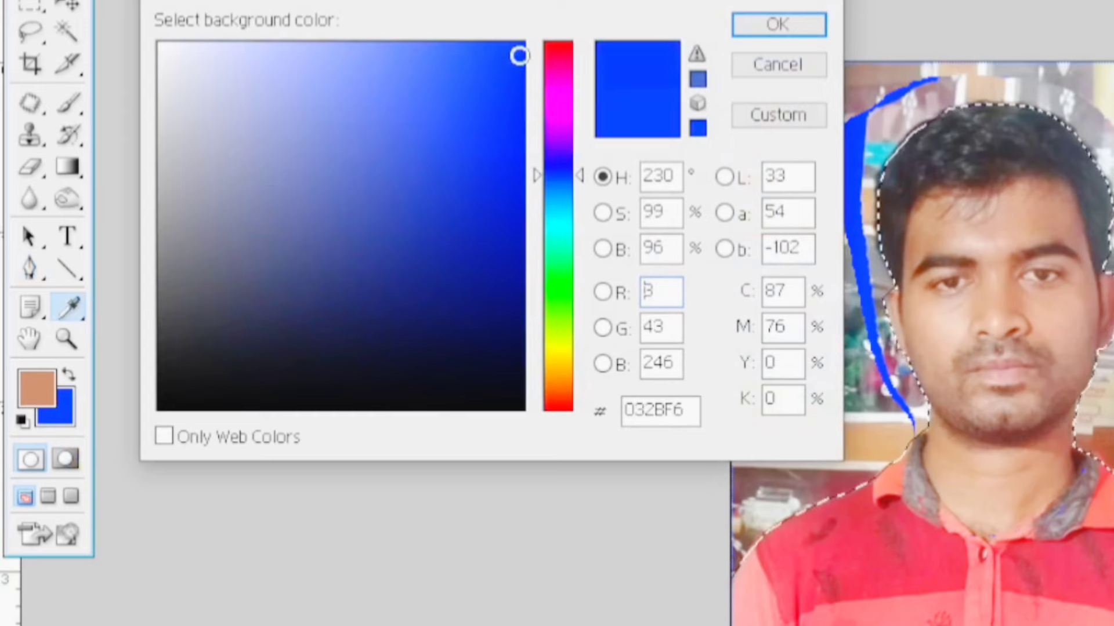
{"action": "left_click", "coordinate": [777, 25]}
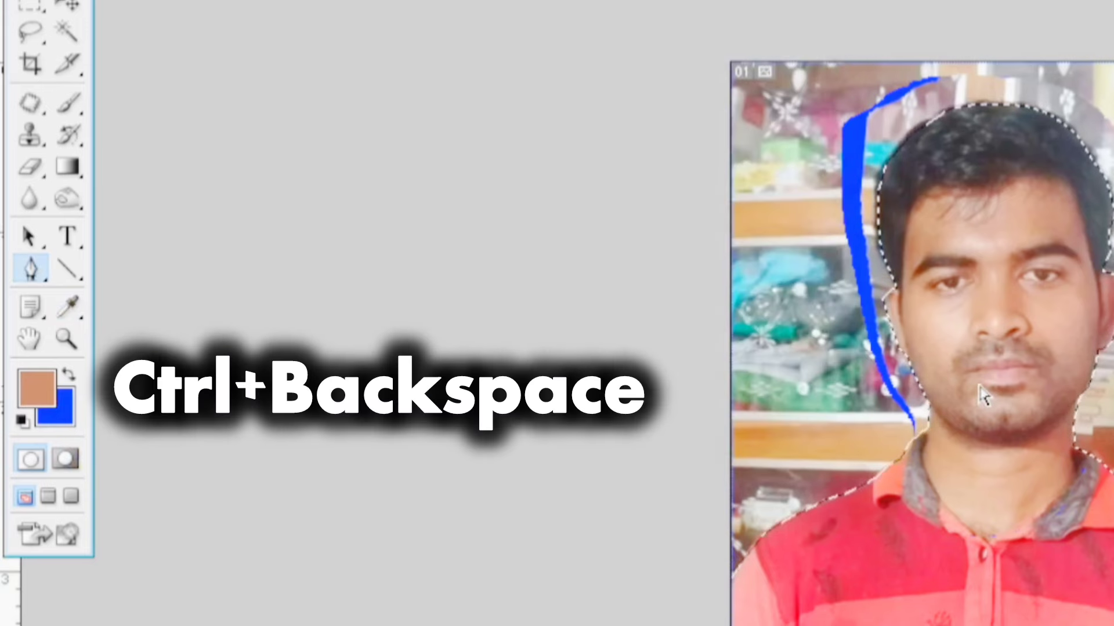
{"action": "key", "text": "ctrl+BackSpace"}
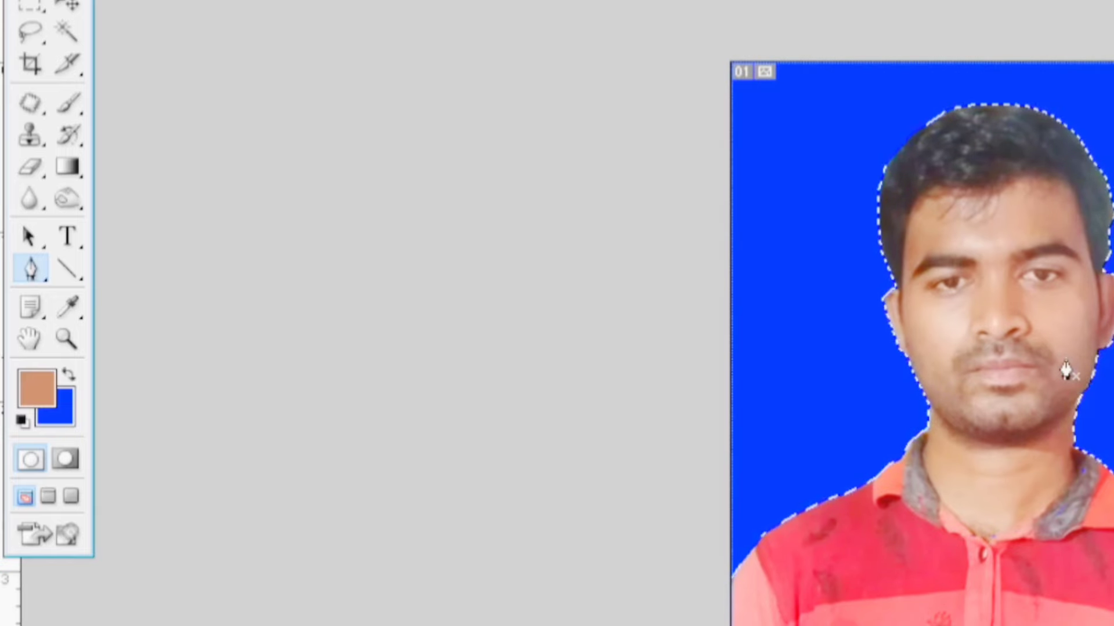
{"action": "key", "text": "ctrl+d"}
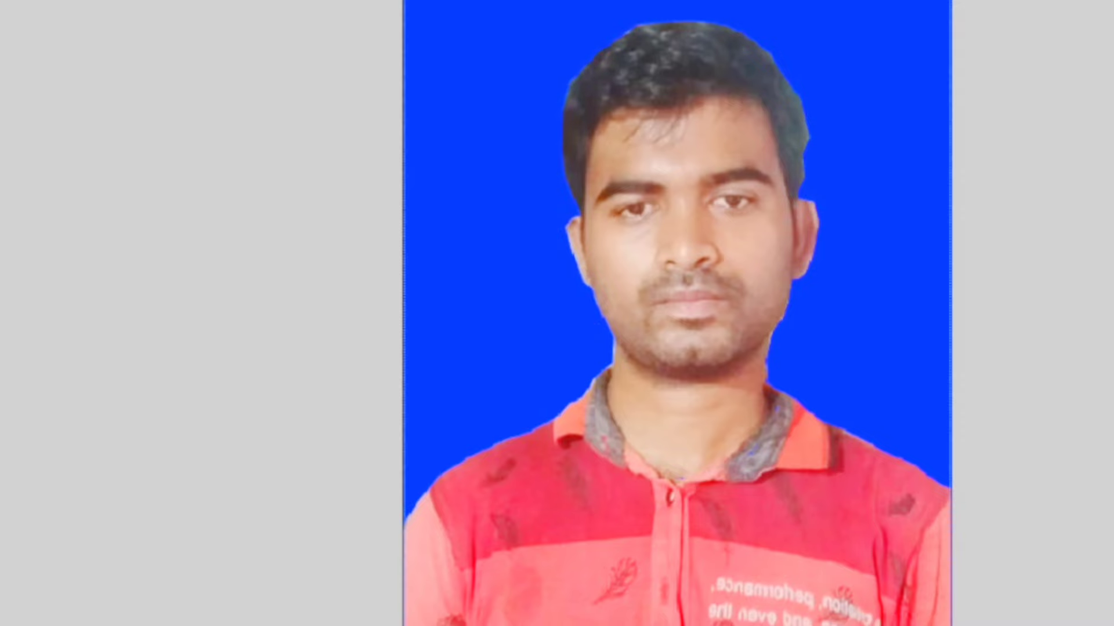
Step: Select the plain Eraser Tool and zoom around the man's outline to inspect the edges
{"action": "left_click", "coordinate": [26, 173]}
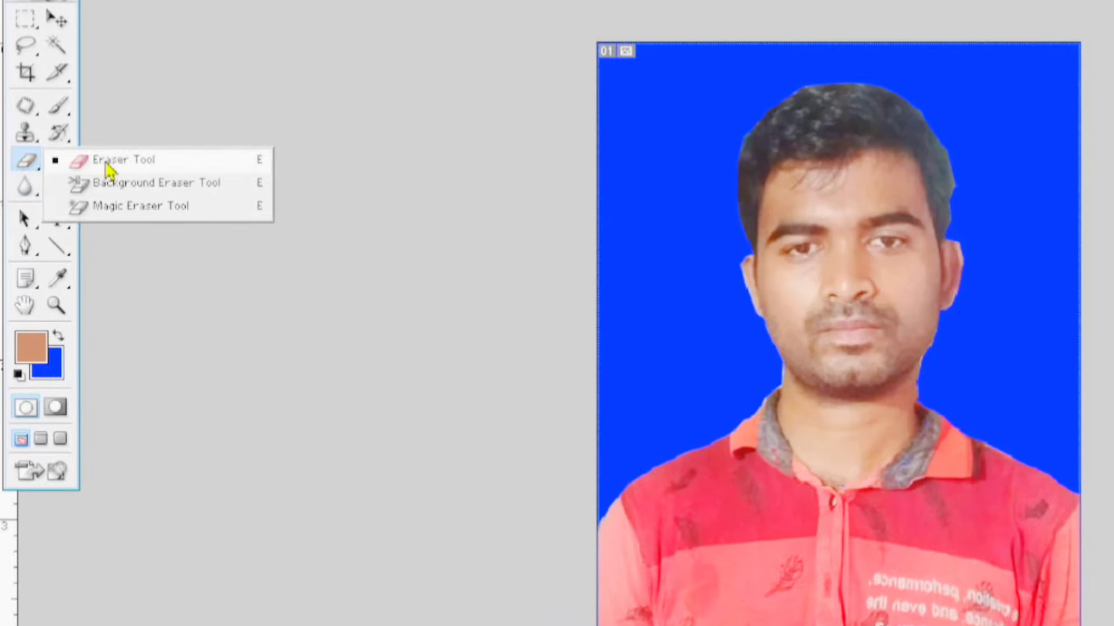
{"action": "left_click", "coordinate": [107, 172]}
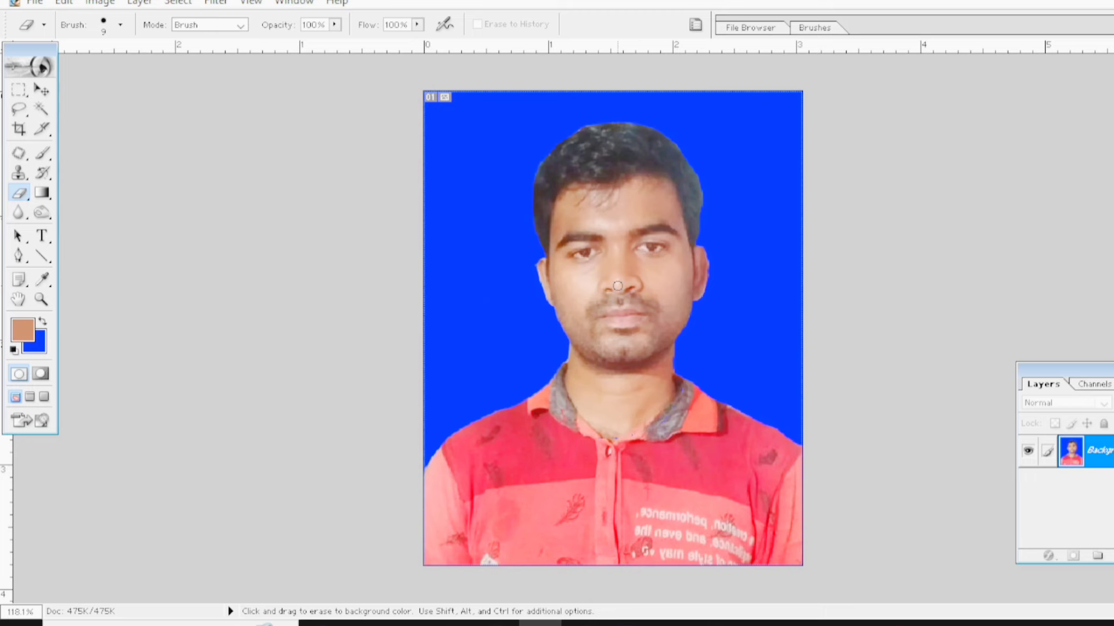
{"action": "scroll", "coordinate": [661, 337], "scroll_direction": "down", "scroll_amount": 1}
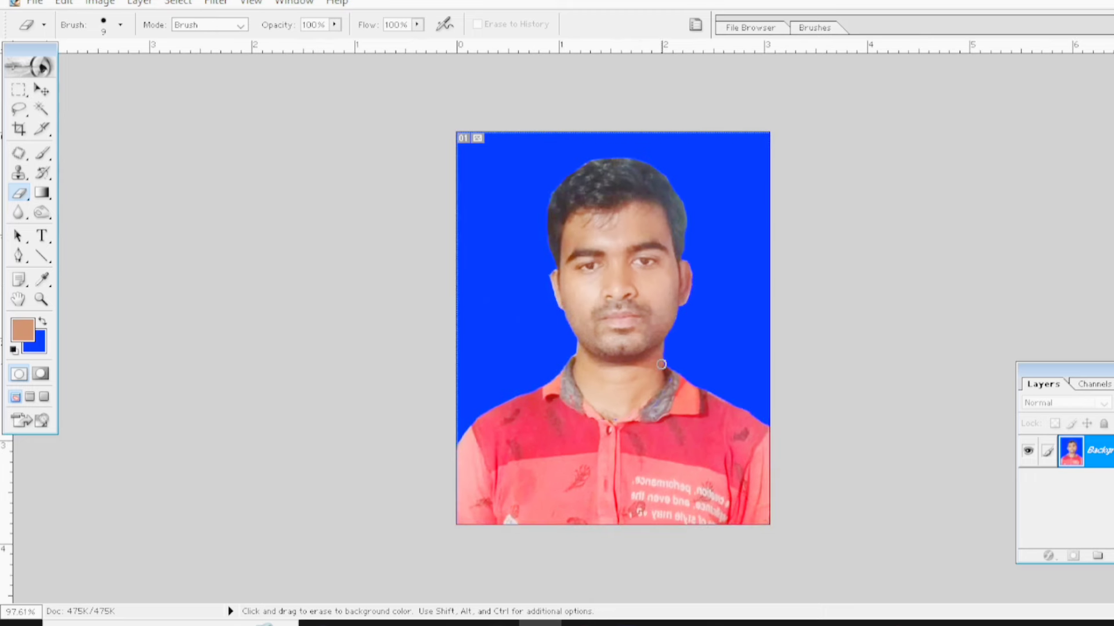
{"action": "scroll", "coordinate": [661, 364], "scroll_direction": "down", "scroll_amount": 1}
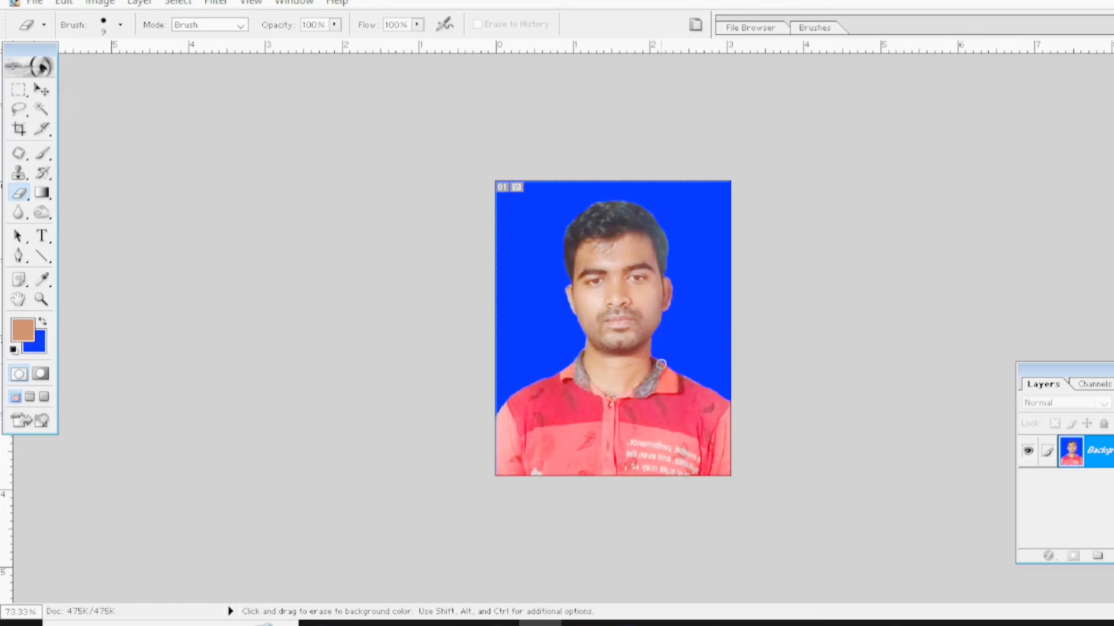
{"action": "scroll", "coordinate": [661, 364], "scroll_direction": "up", "scroll_amount": 1}
{"action": "scroll", "coordinate": [719, 208], "scroll_direction": "up", "scroll_amount": 1}
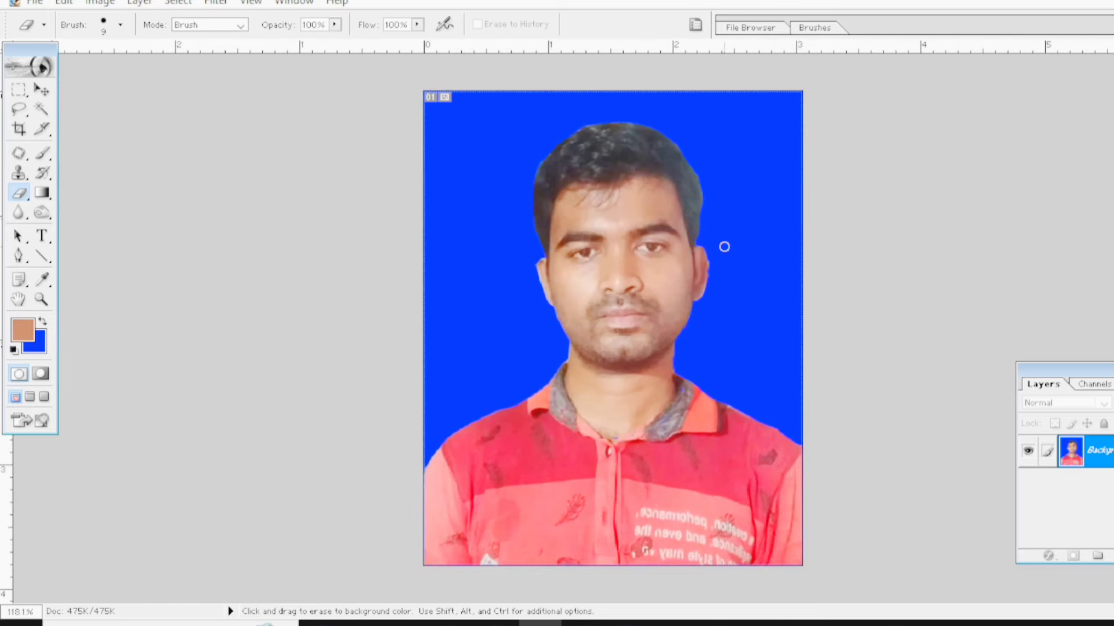
{"action": "scroll", "coordinate": [724, 247], "scroll_direction": "down", "scroll_amount": 1}
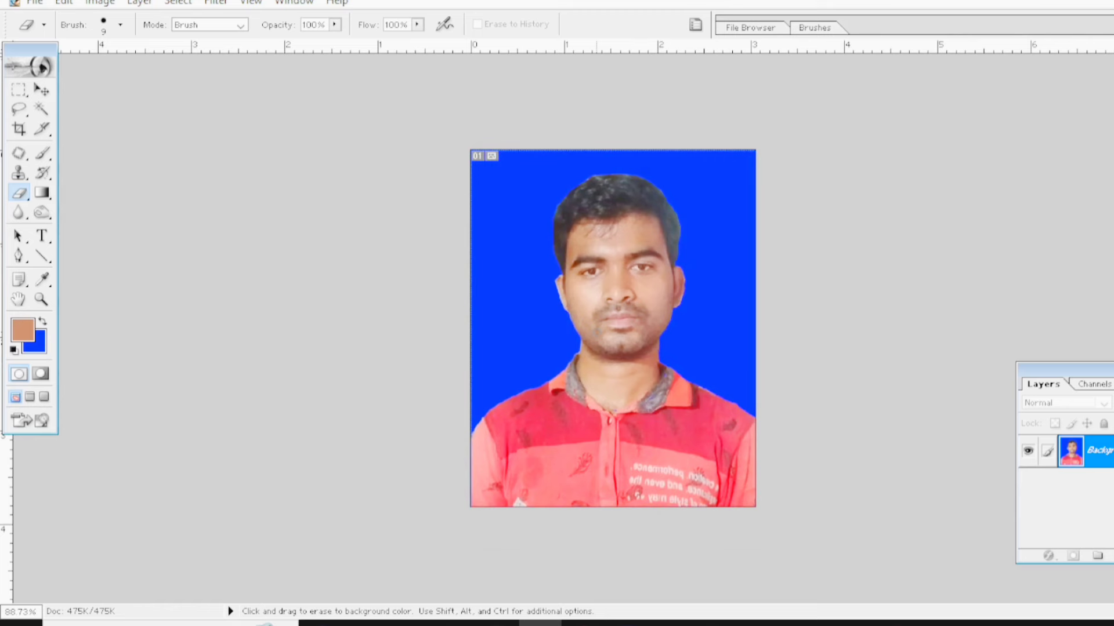
{"action": "scroll", "coordinate": [613, 328], "scroll_direction": "down", "scroll_amount": 1}
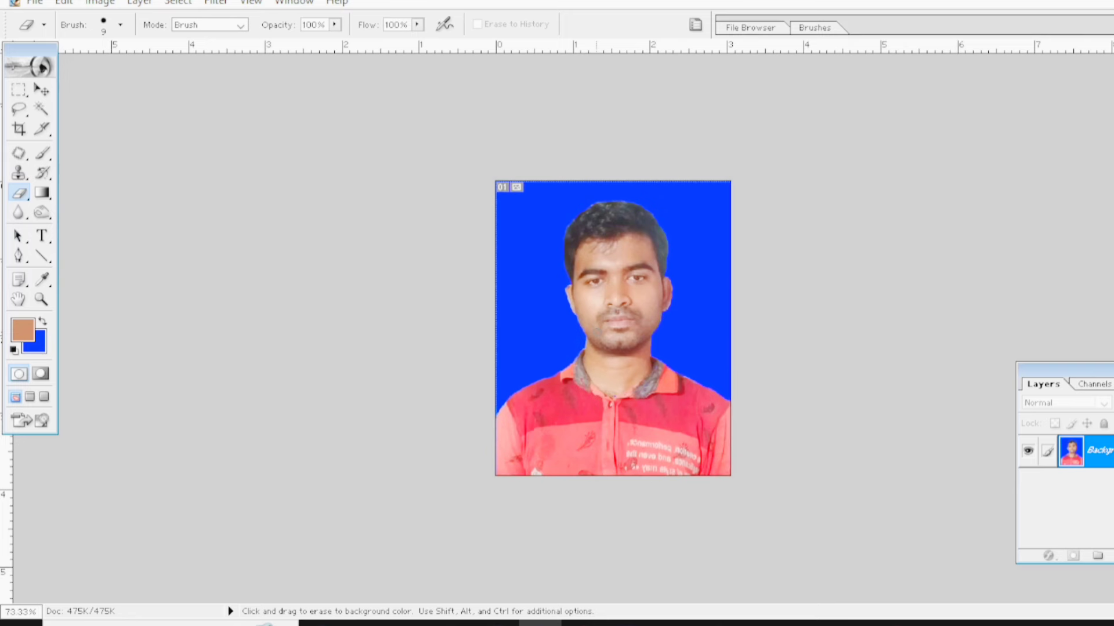